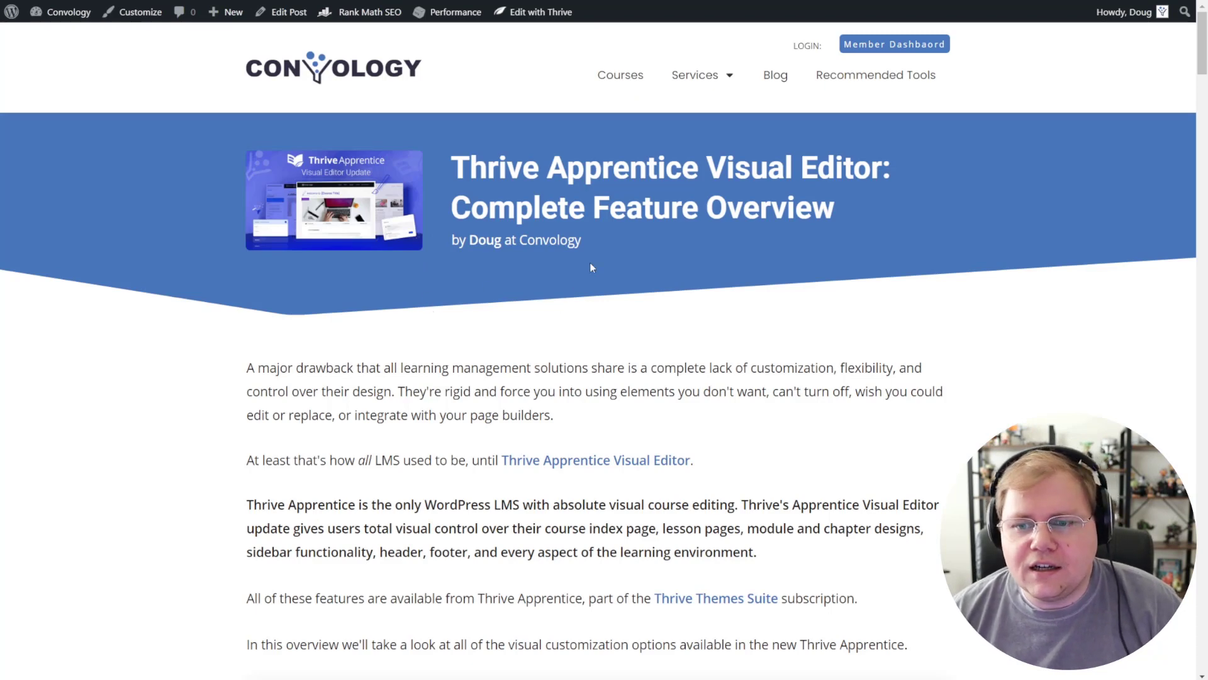
Step: Scroll the Convology blog post past the design dashboard to the setup wizard bullet list
scroll(590, 268, down, 15)
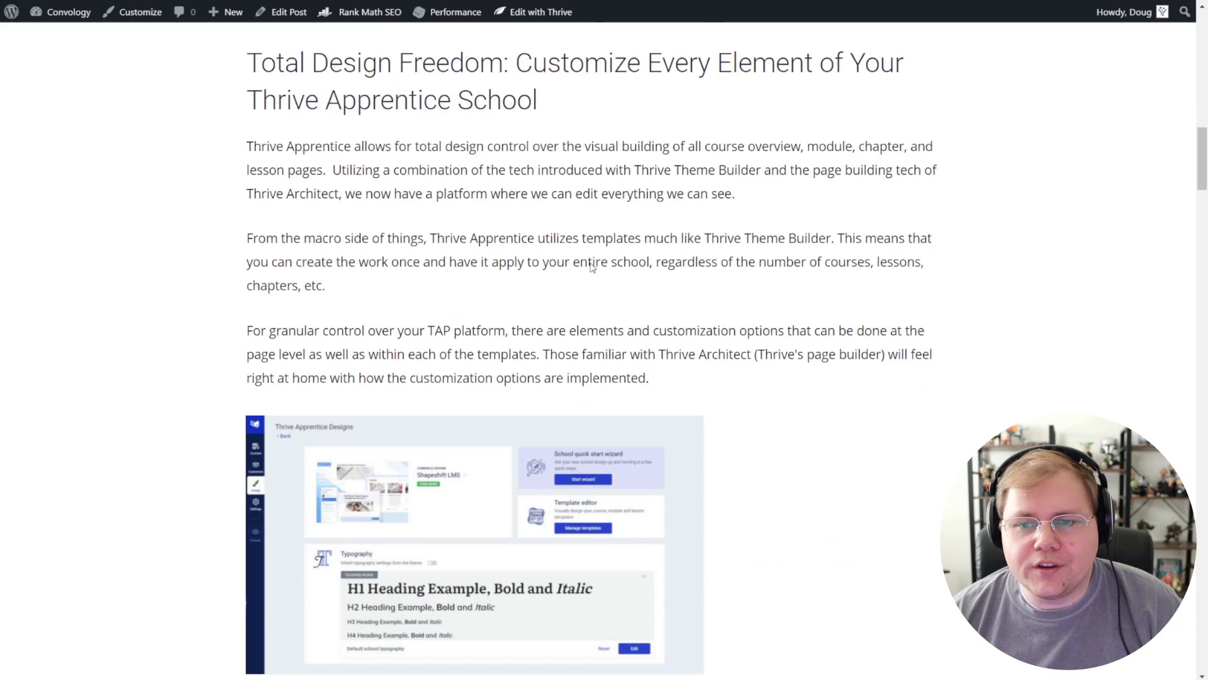
scroll(591, 267, down, 5)
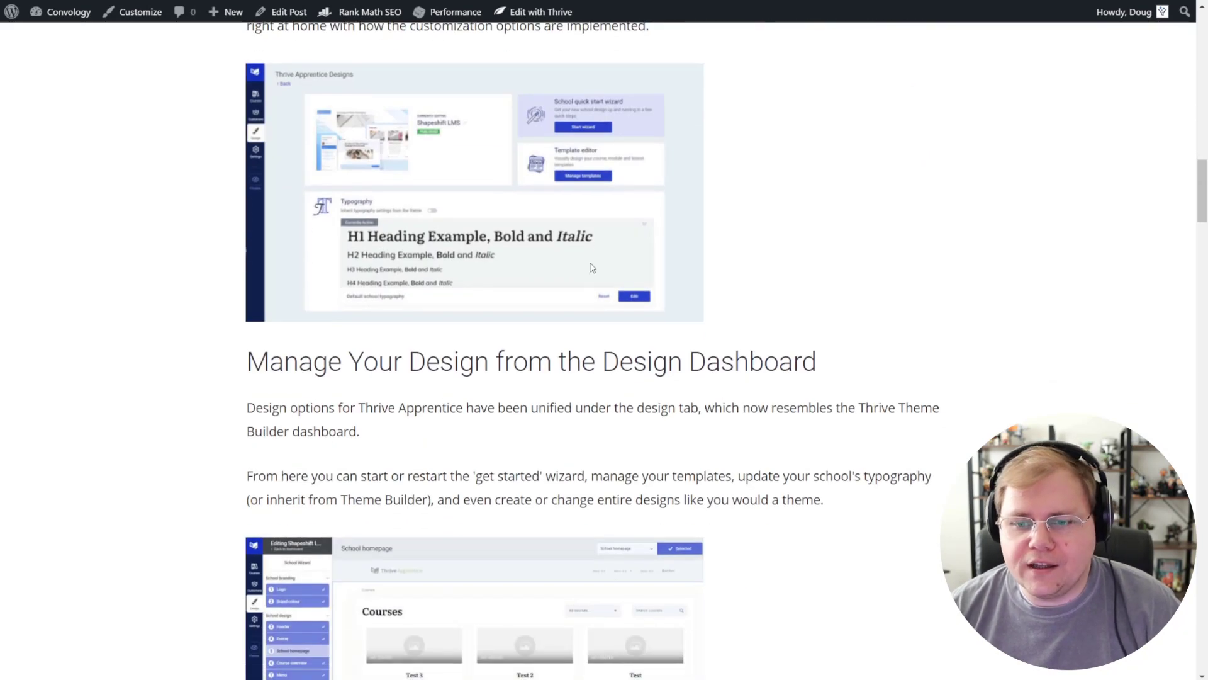
scroll(591, 268, down, 6)
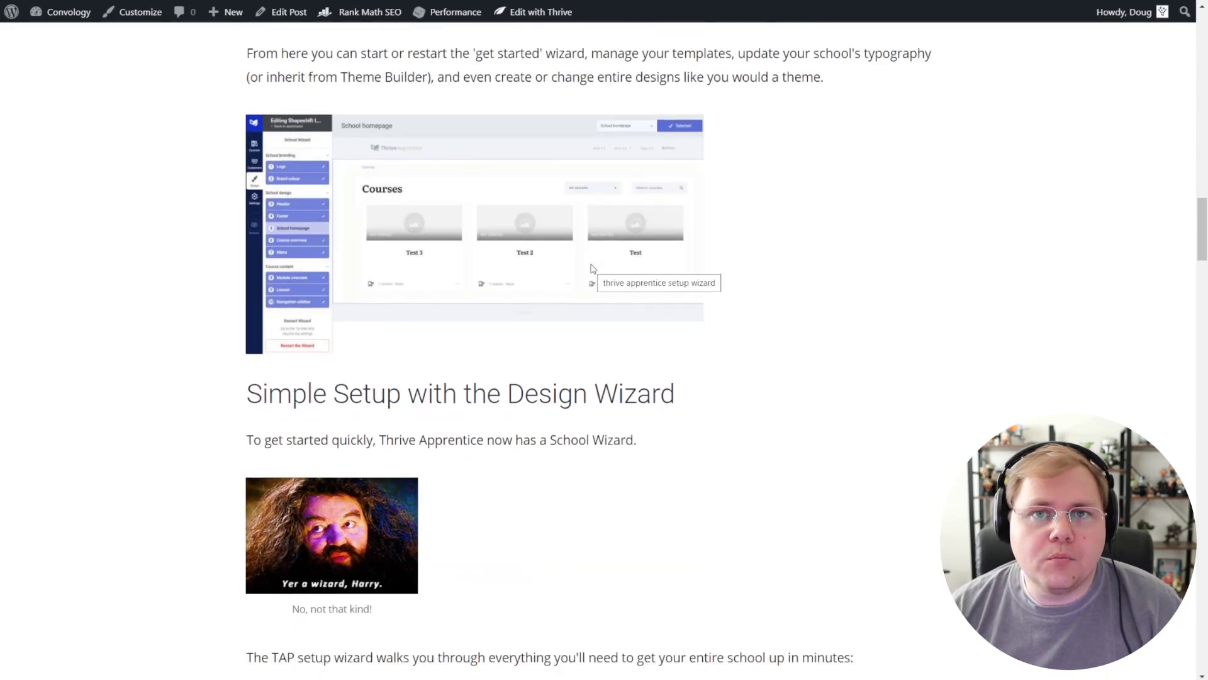
scroll(592, 269, down, 6)
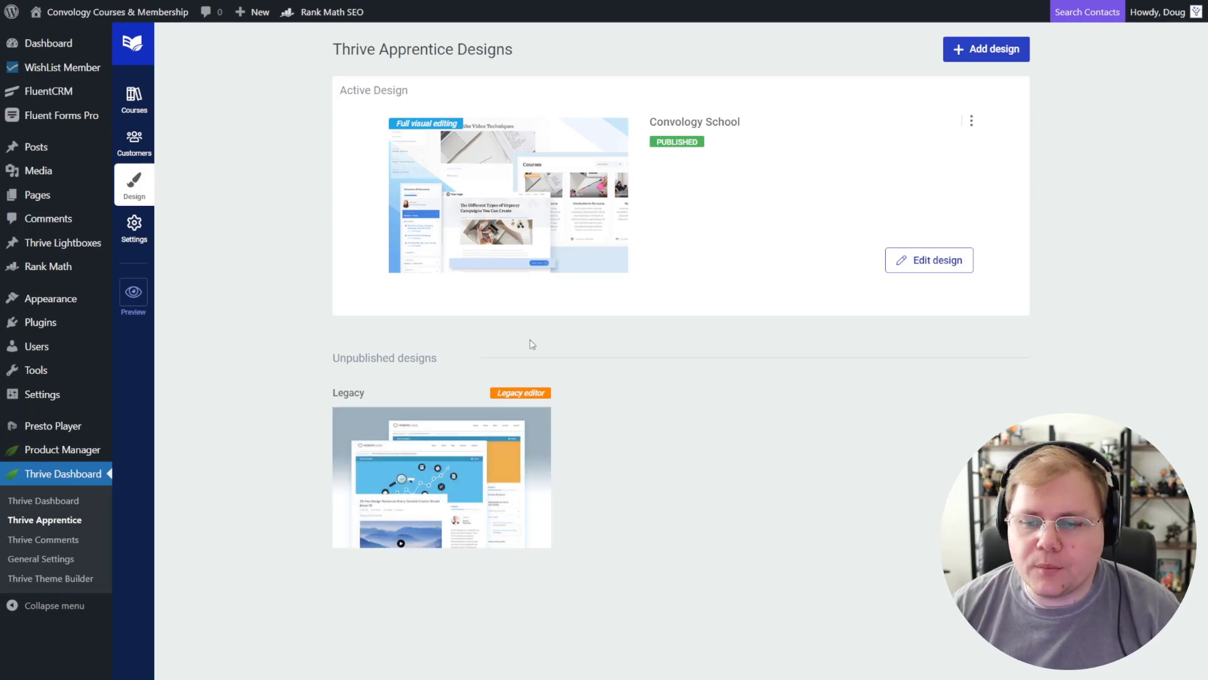
Step: View the Thrive Apprentice Designs page with Convology School active and Legacy unpublished
mouse_move(510, 416)
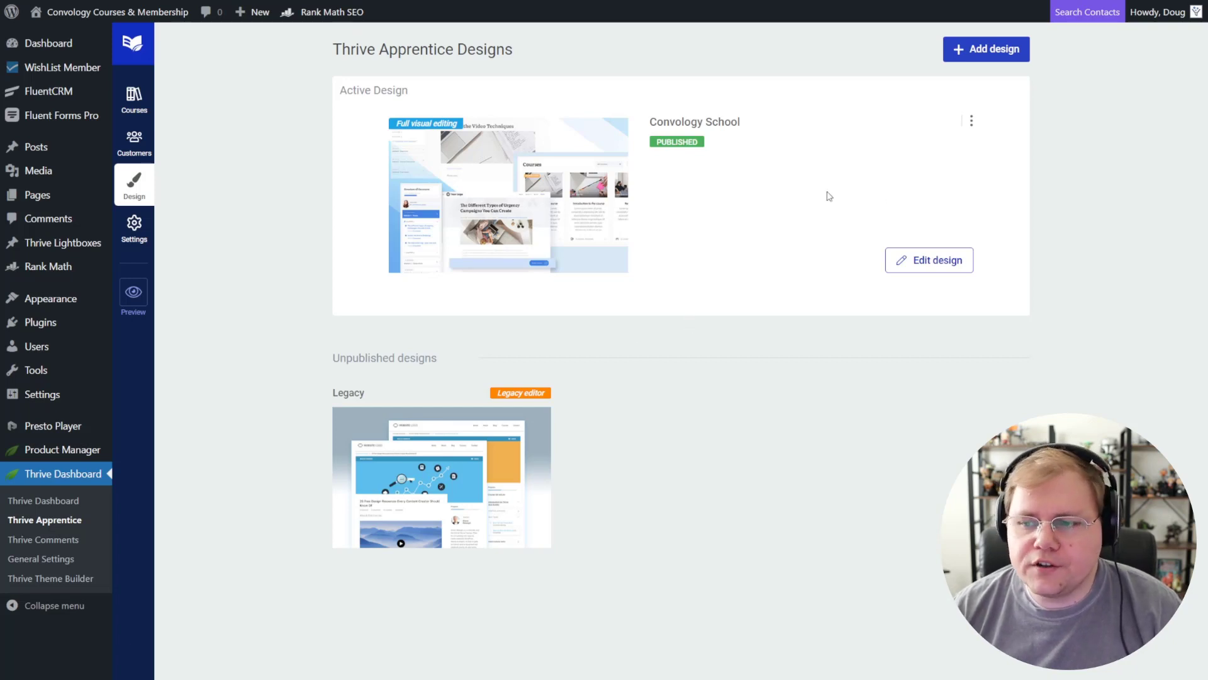
Step: Open the active Convology School design's edit page
click(925, 264)
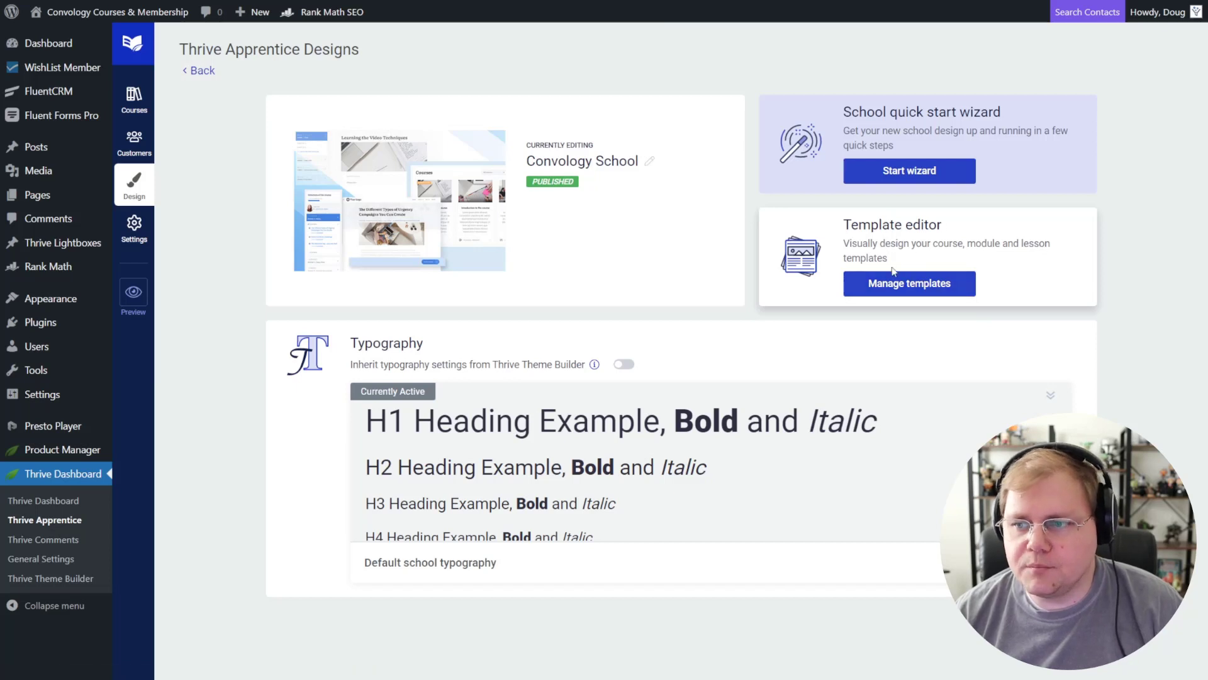
Step: Launch the School quick start wizard for the Convology School design
click(910, 170)
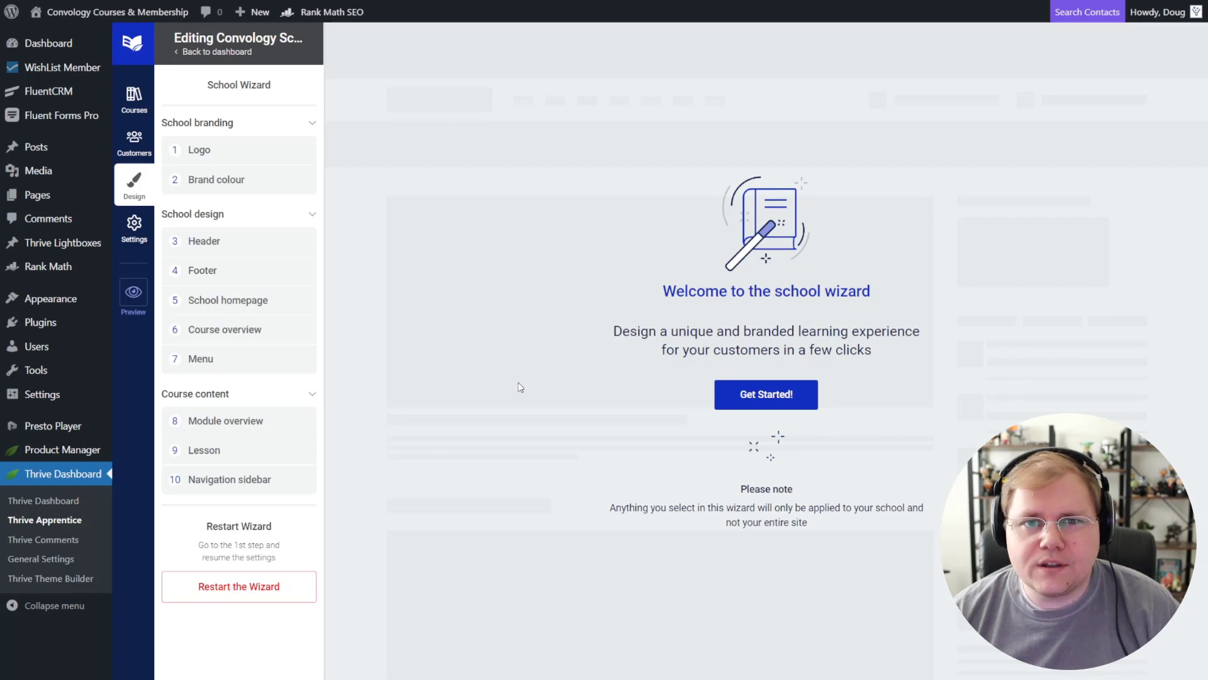
Step: Return to Designs, re-enter the Convology School design and open Manage templates
click(150, 192)
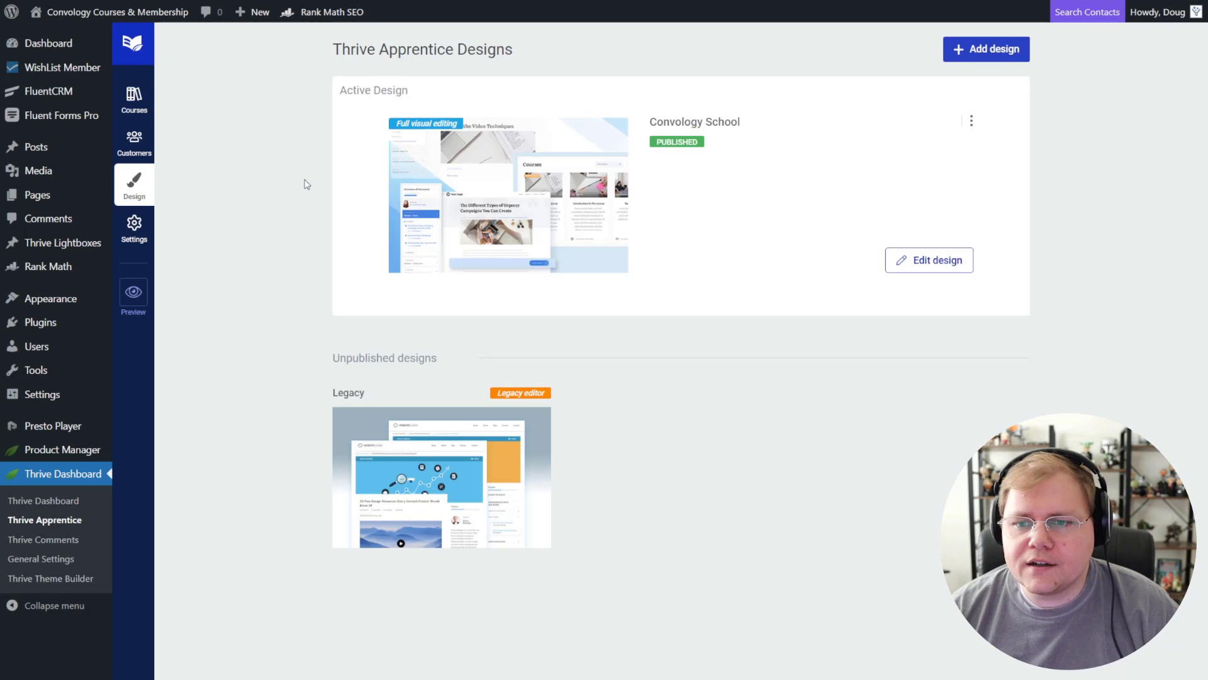
click(944, 260)
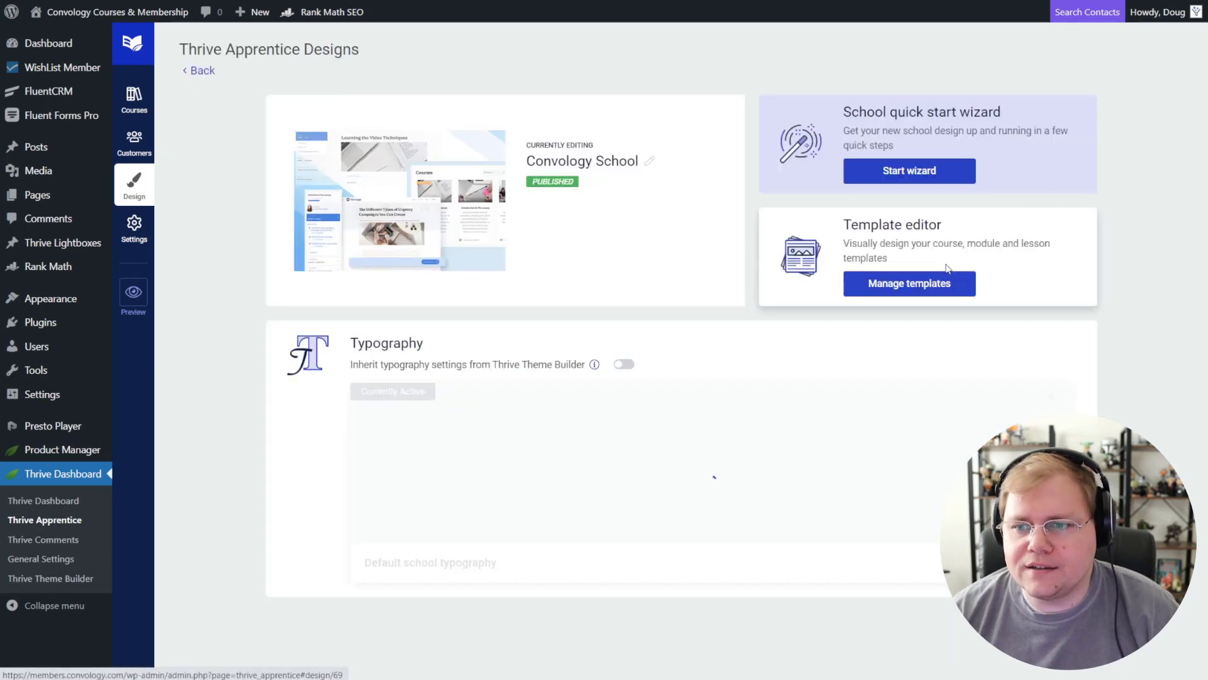
click(910, 285)
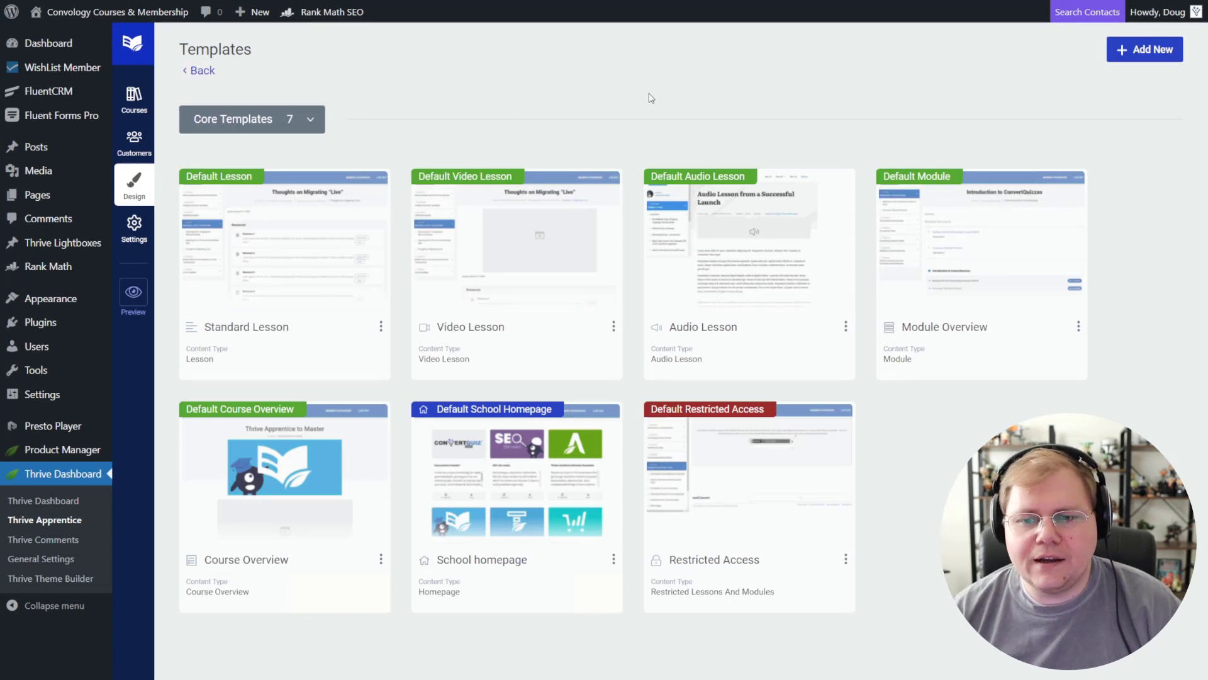
Step: Show the options menu on the Audio Lesson template card
mouse_move(237, 312)
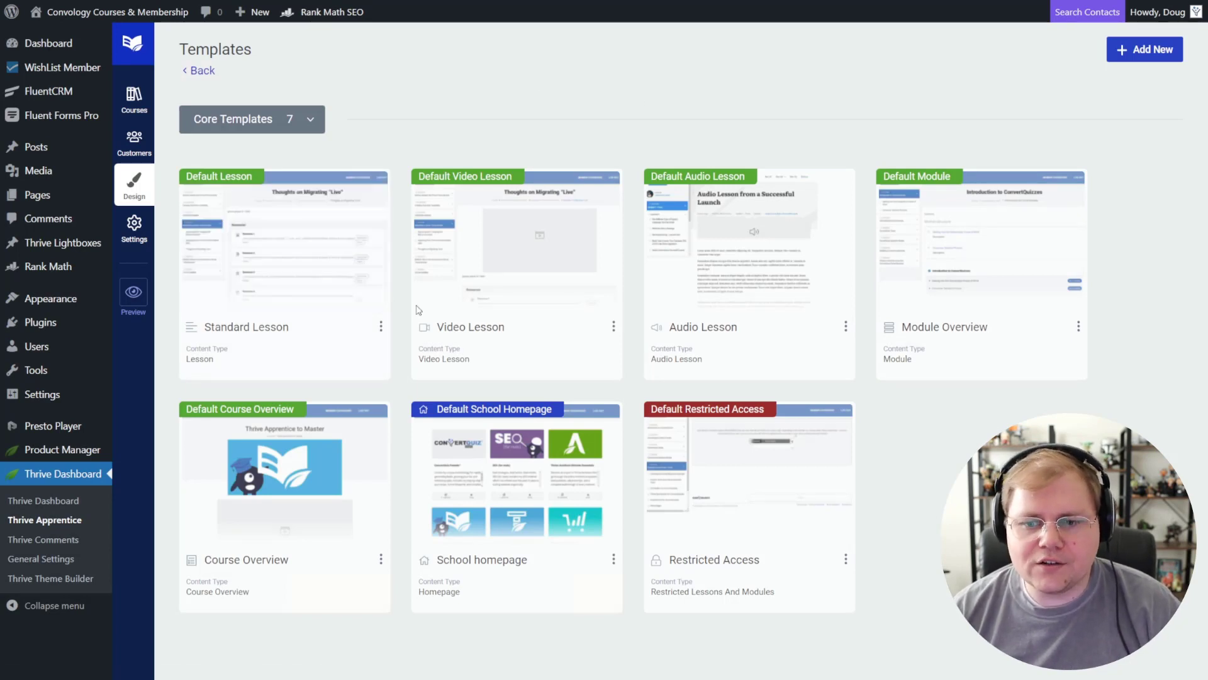
mouse_move(773, 305)
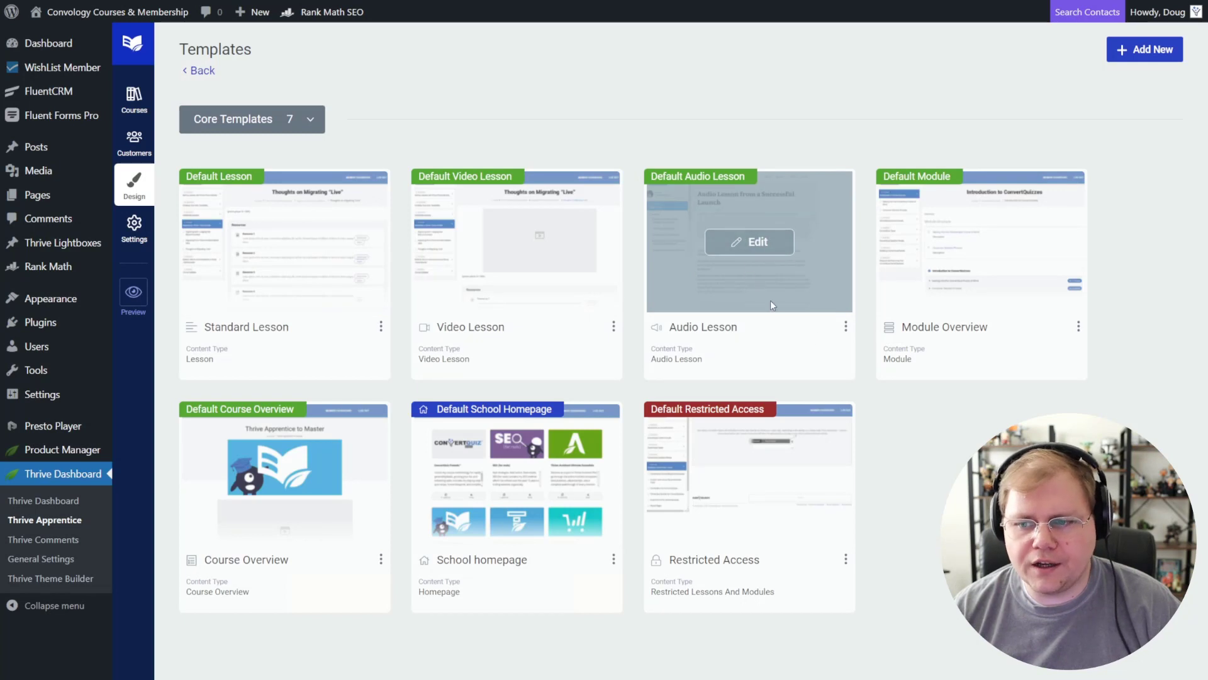
click(846, 327)
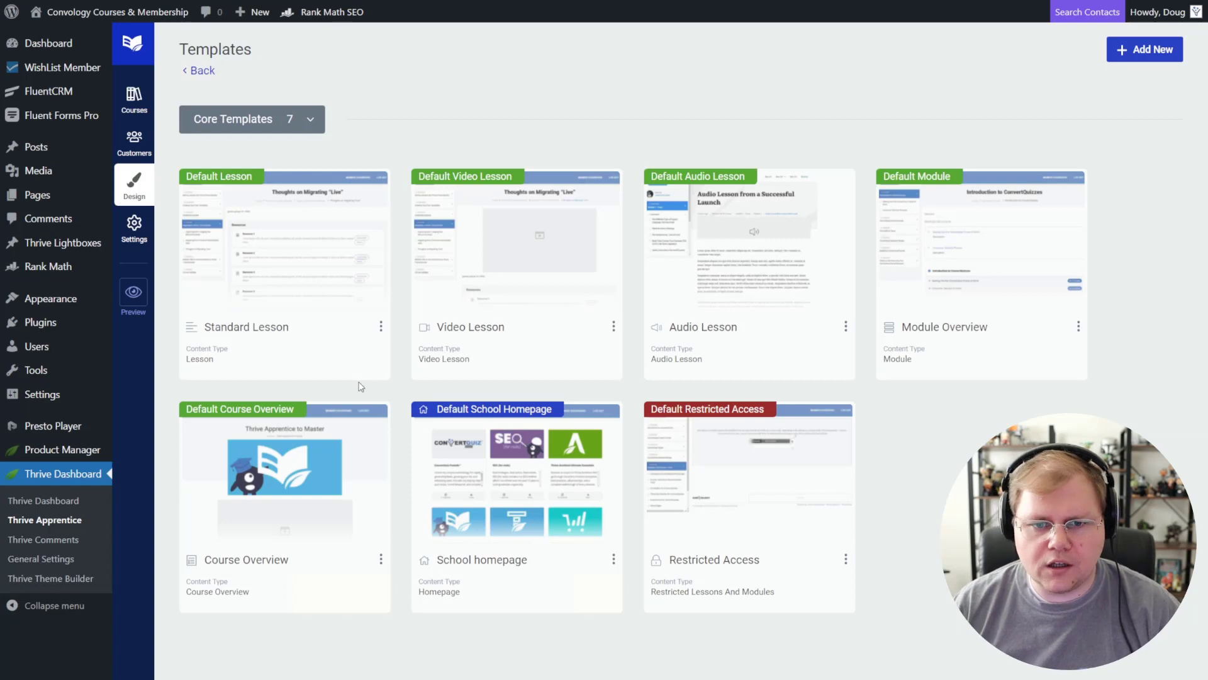
Step: Show the Convology Member Dashboard with Courses & Workshops, Asset Library and Community cards
mouse_move(511, 415)
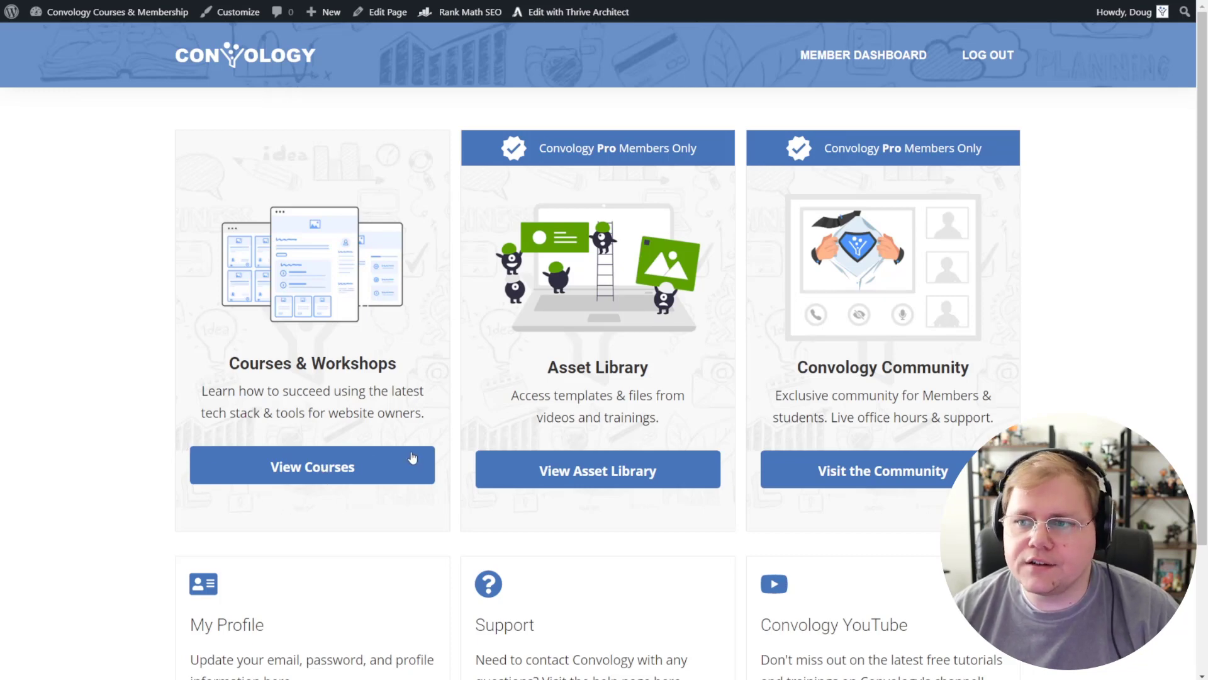
Step: Open View Courses and scroll through the six course cards
click(298, 479)
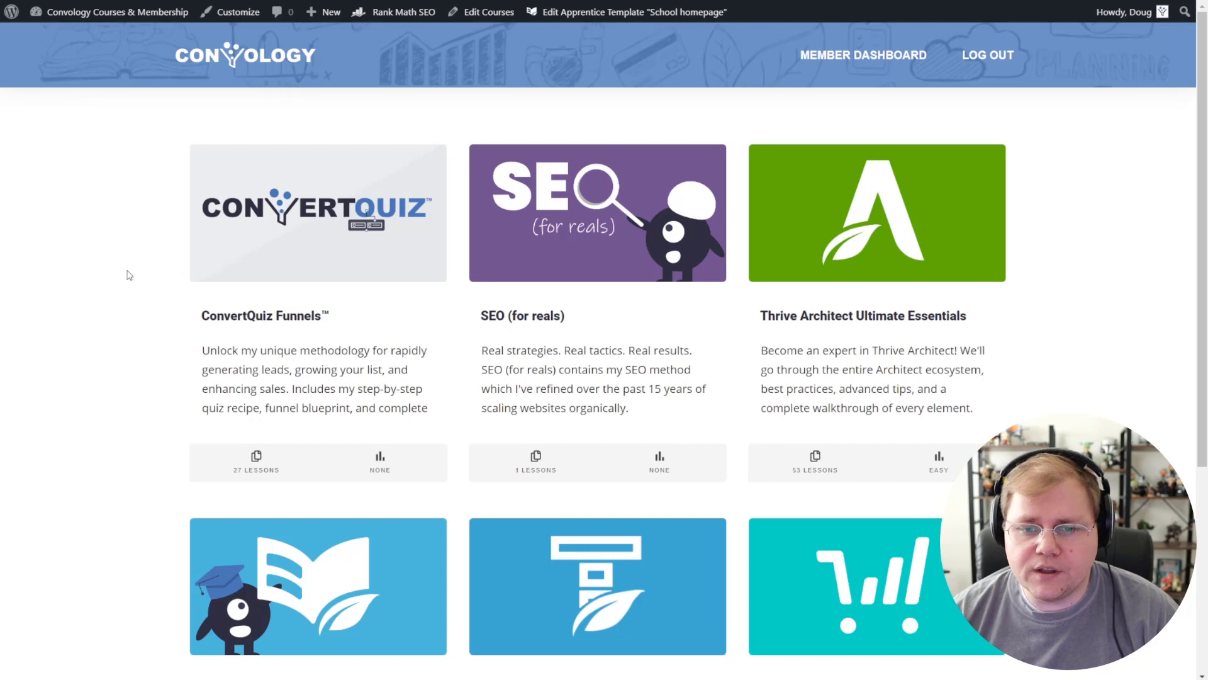
scroll(913, 454, down, 3)
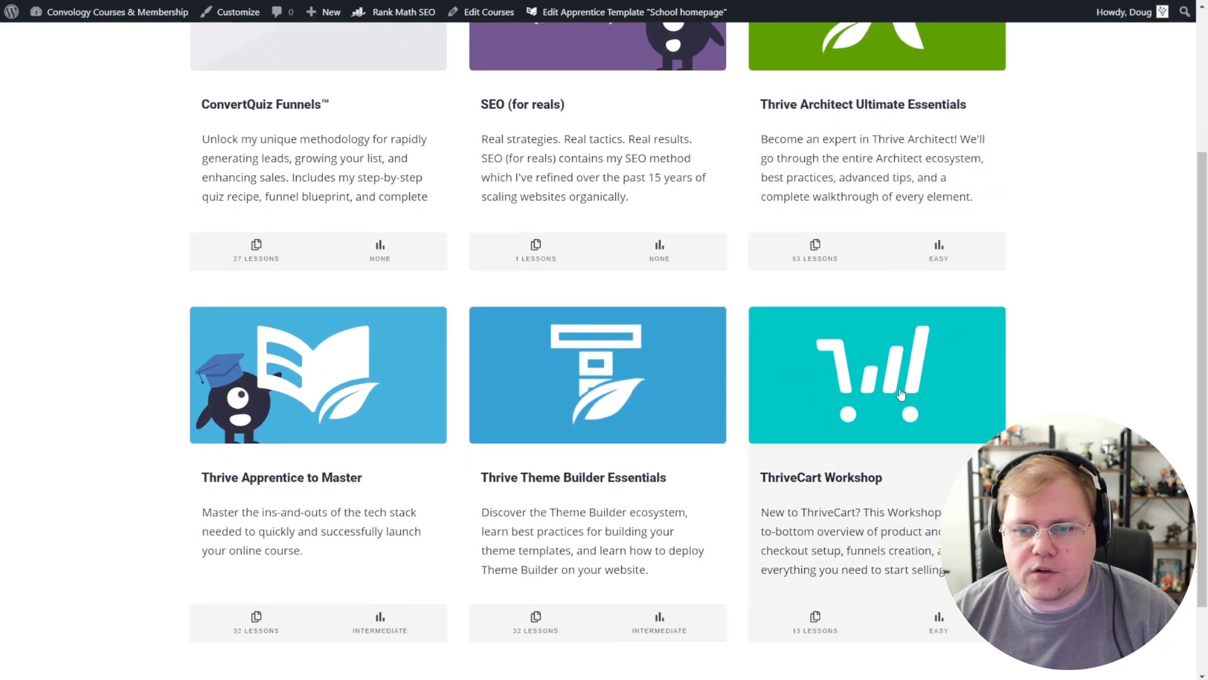
scroll(893, 378, up, 3)
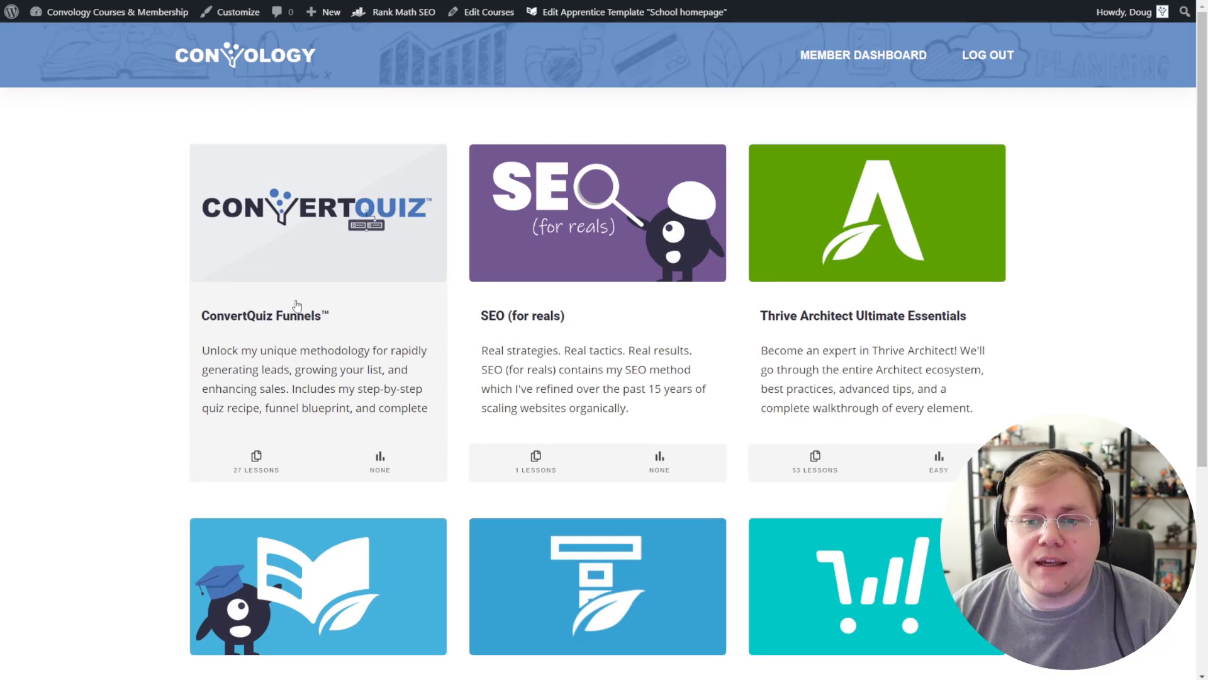
scroll(378, 277, down, 2)
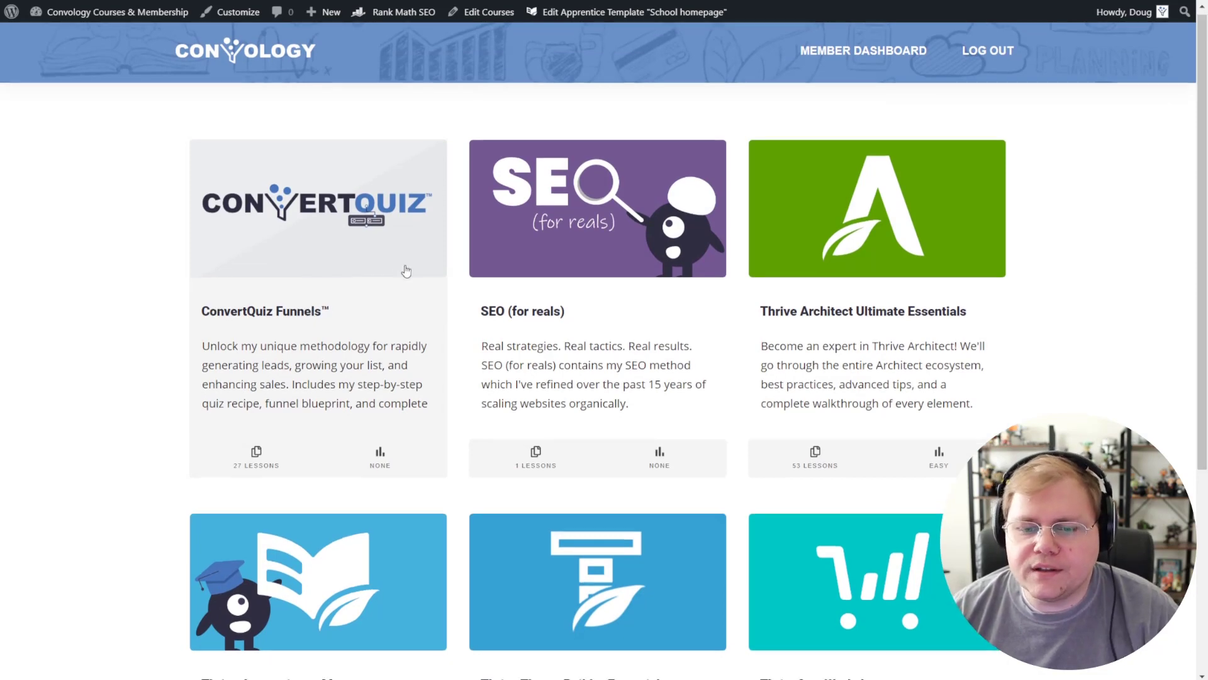
scroll(688, 387, down, 2)
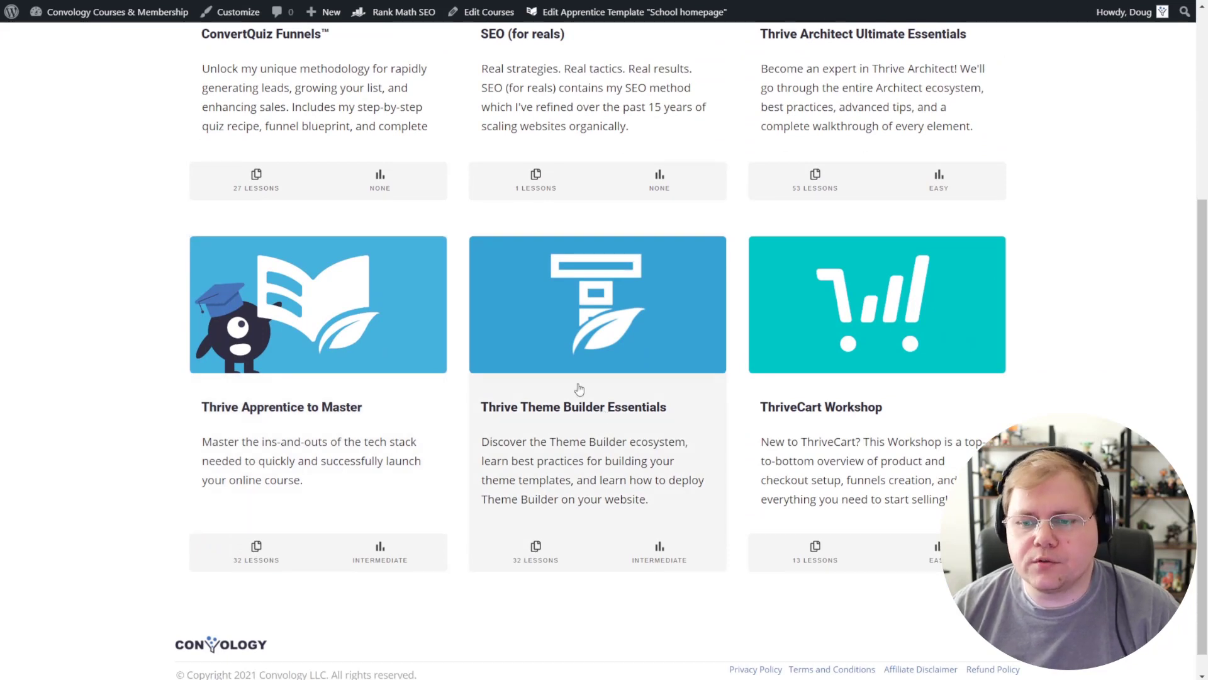
Step: Open the Thrive Theme Builder Essentials course page and highlight its heading
click(479, 309)
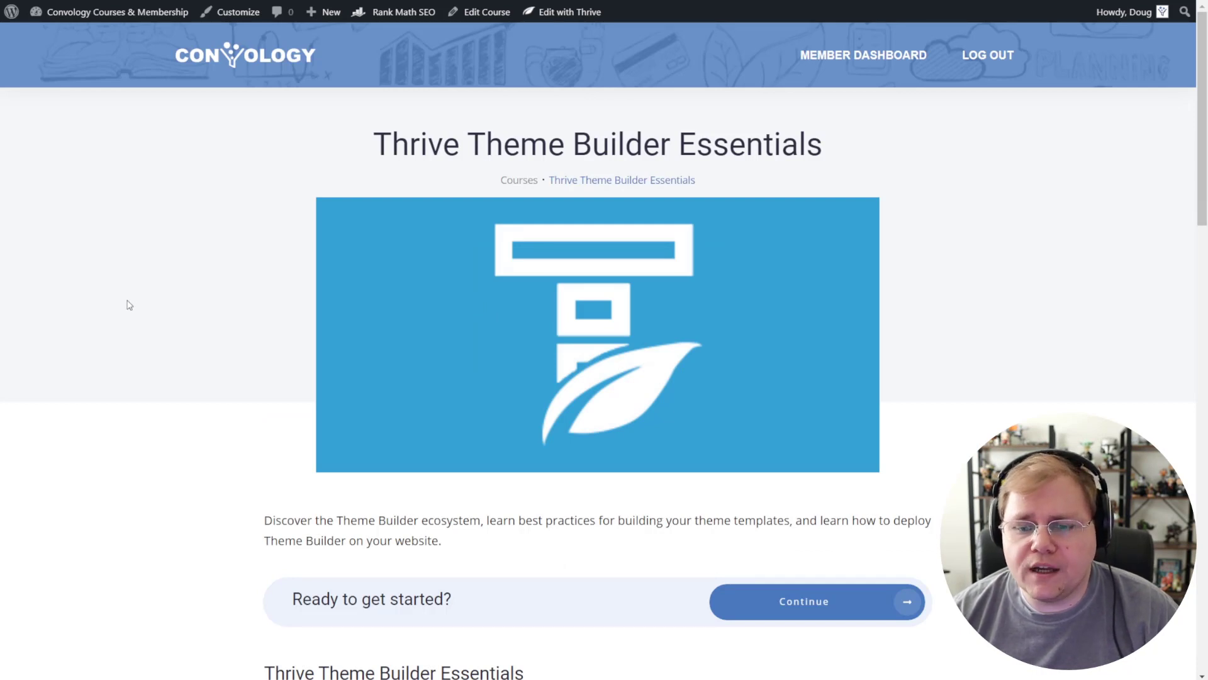
scroll(178, 375, down, 2)
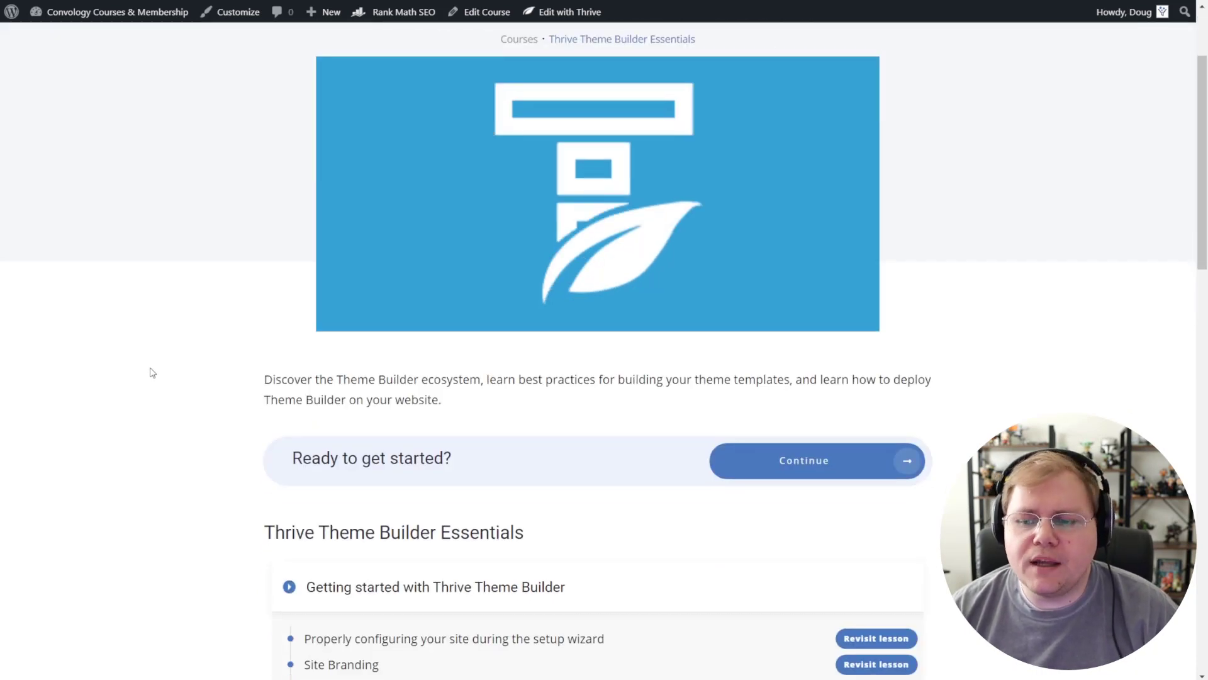
scroll(136, 384, down, 2)
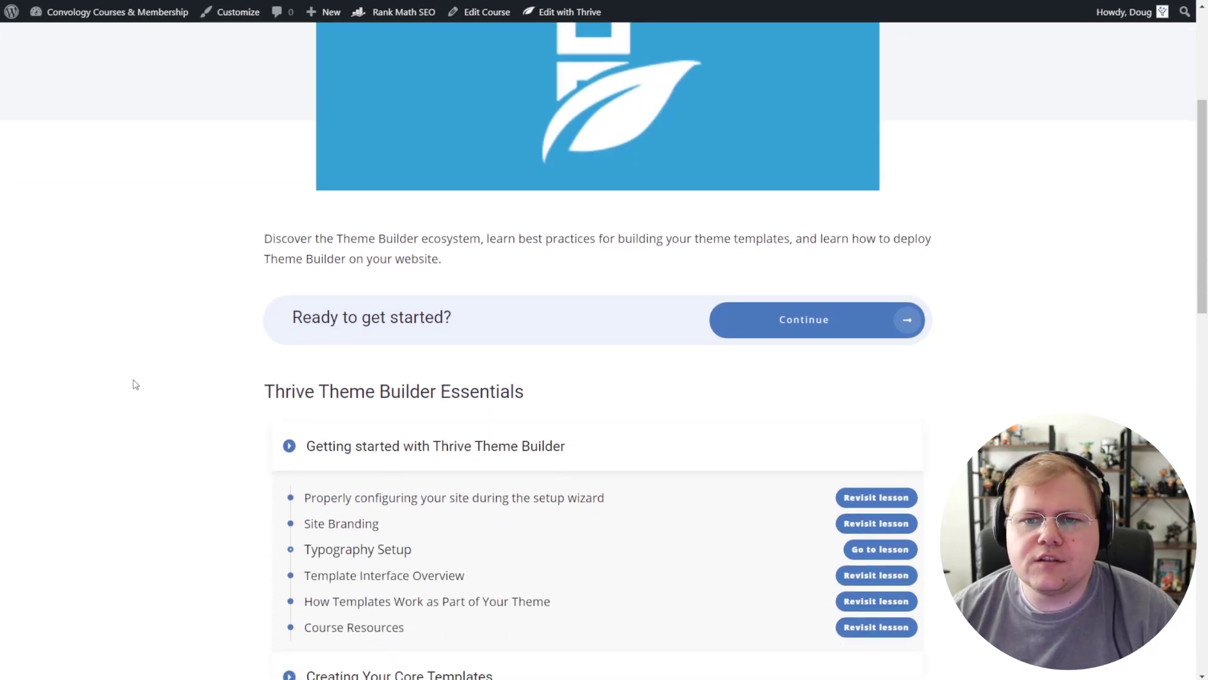
scroll(135, 384, up, 3)
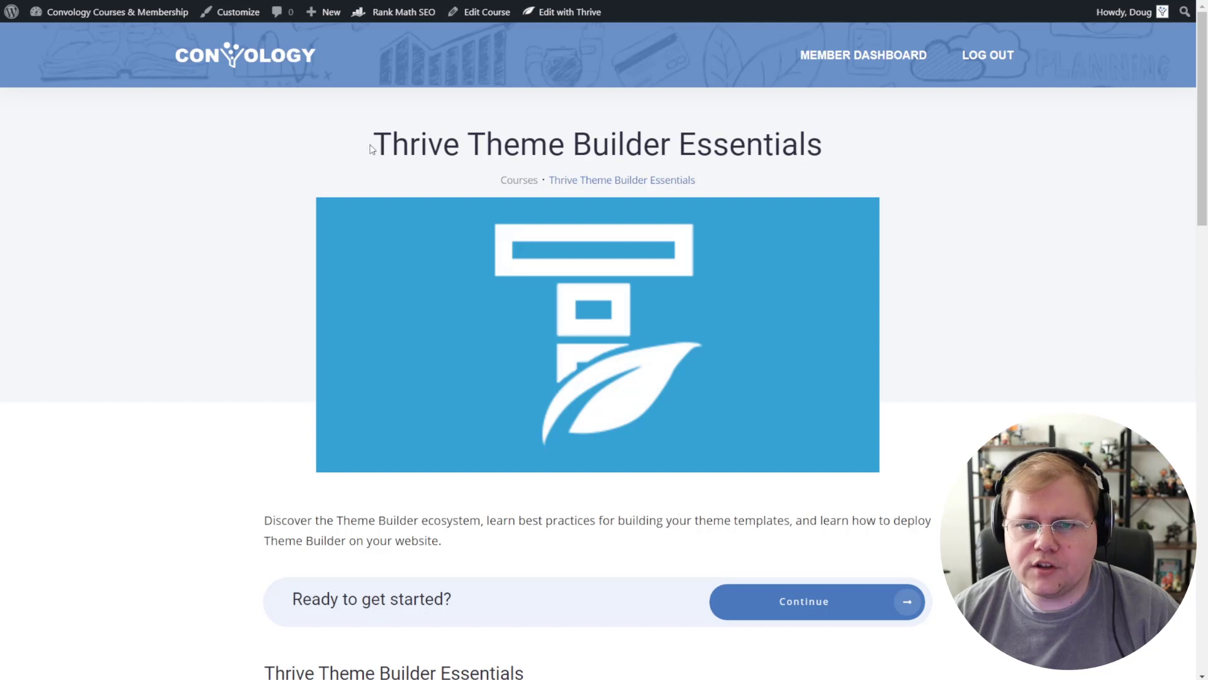
drag(372, 149, 830, 130)
click(485, 181)
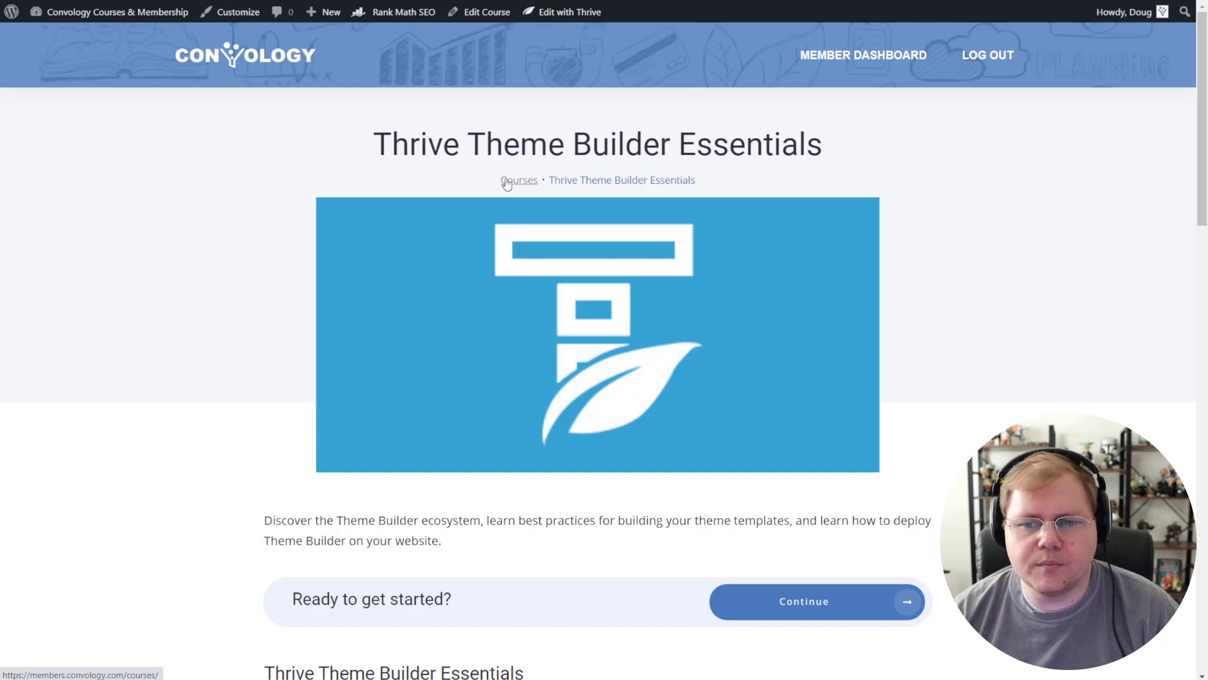
Step: Scroll down and highlight the course description and 'Ready to get started?' banner text
scroll(700, 269, down, 1)
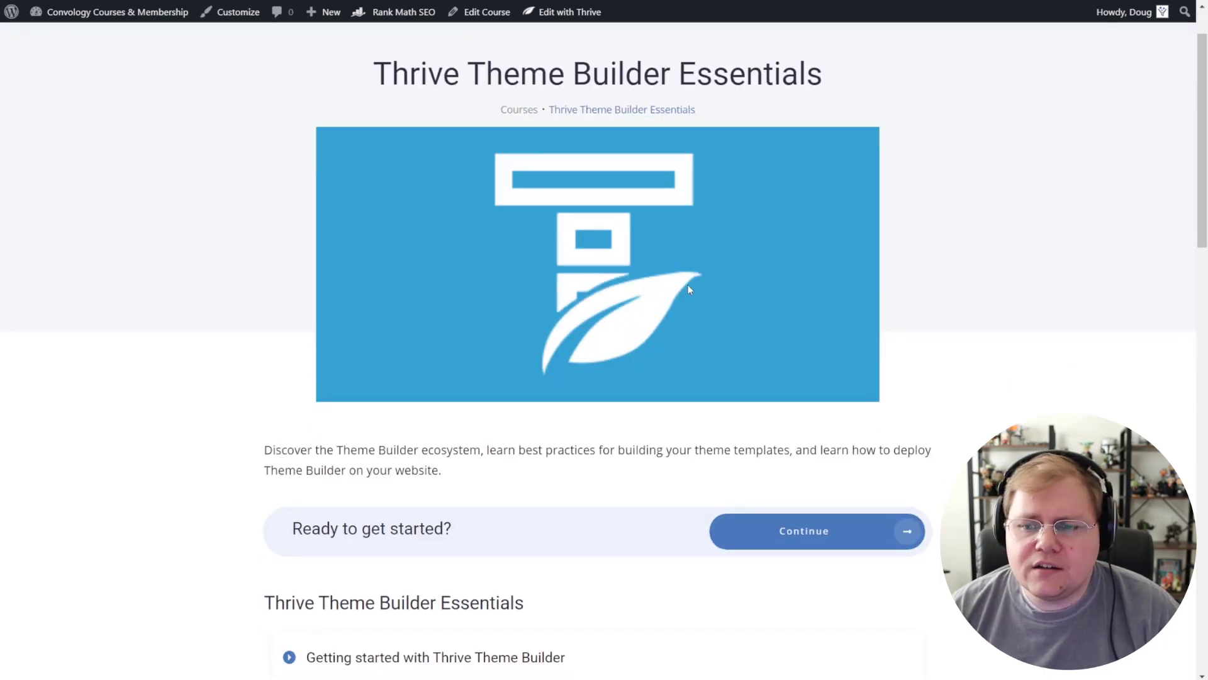
scroll(501, 335, down, 3)
scroll(501, 335, down, 1)
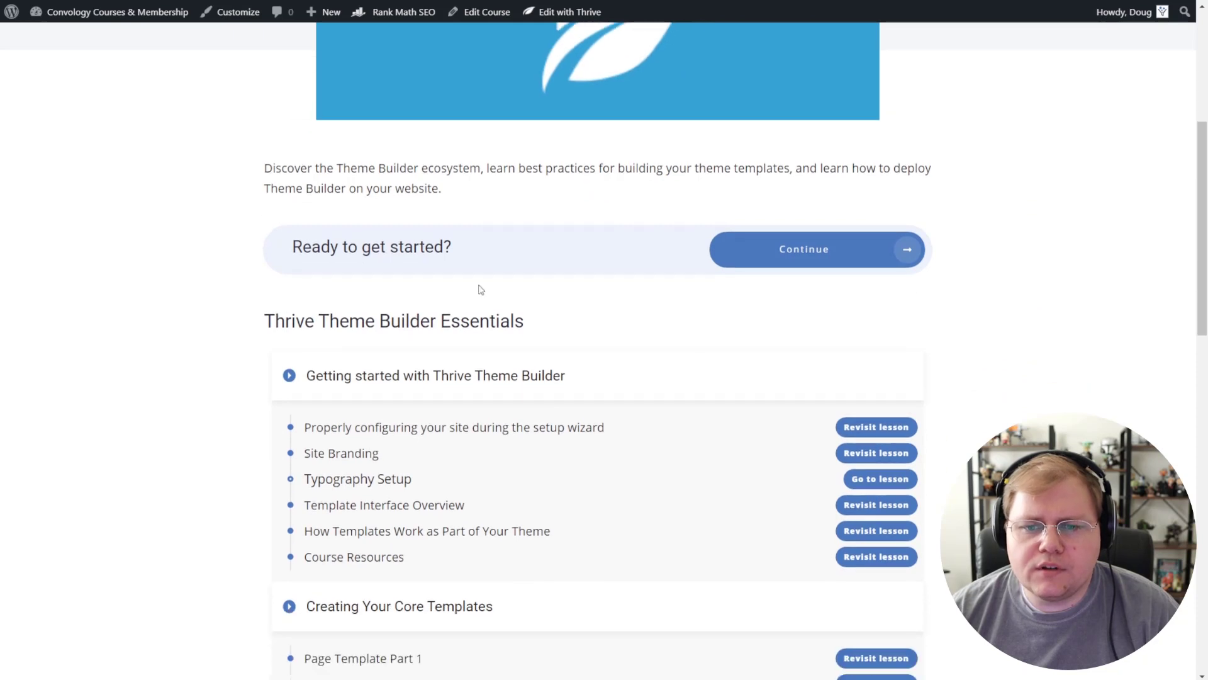
mouse_move(263, 174)
mouse_down()
mouse_move(476, 202)
mouse_move(261, 175)
mouse_move(284, 172)
mouse_up()
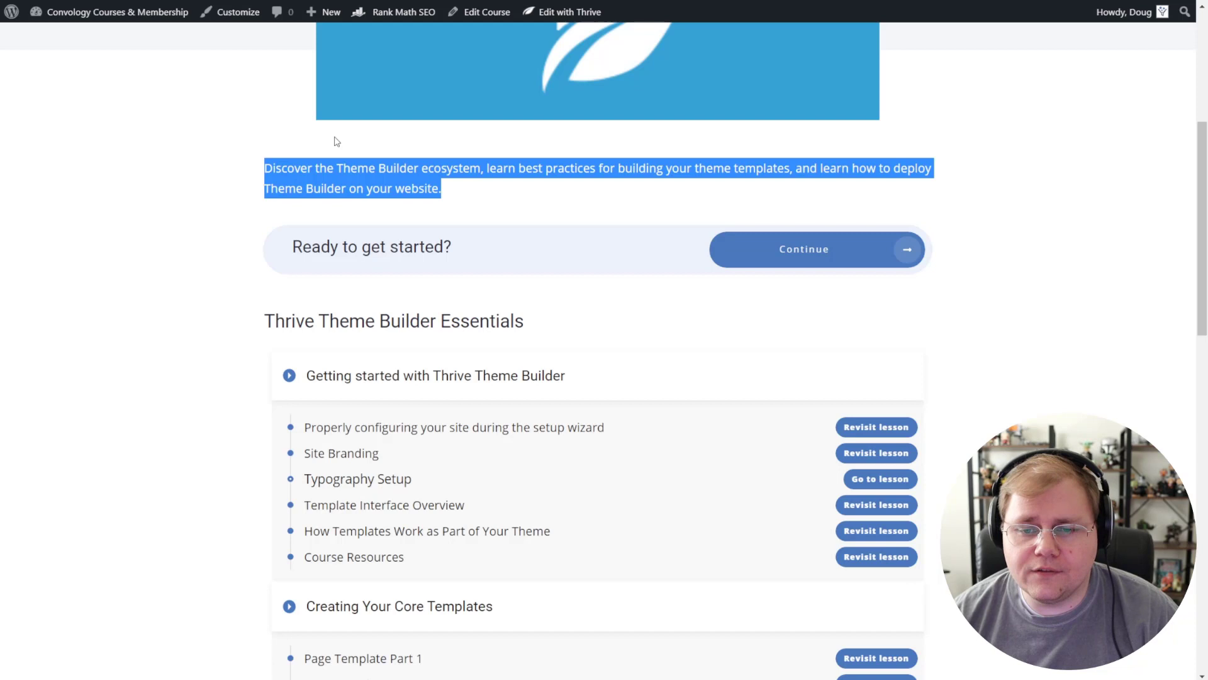
click(301, 238)
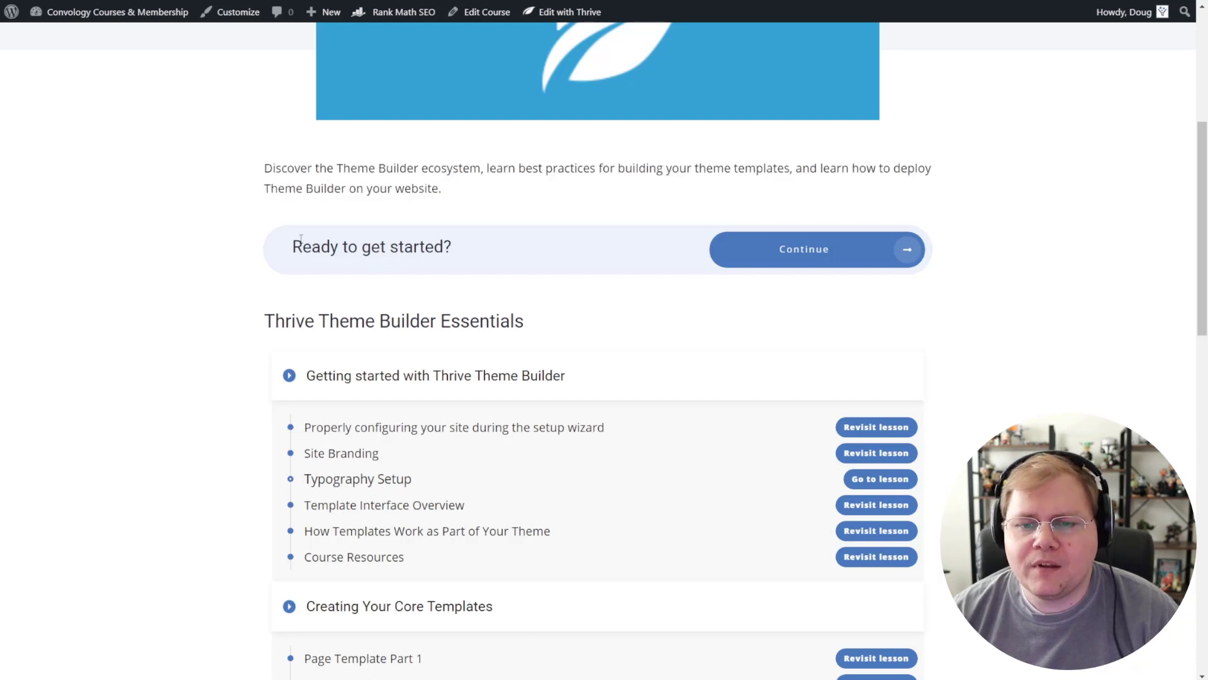
drag(302, 246, 531, 252)
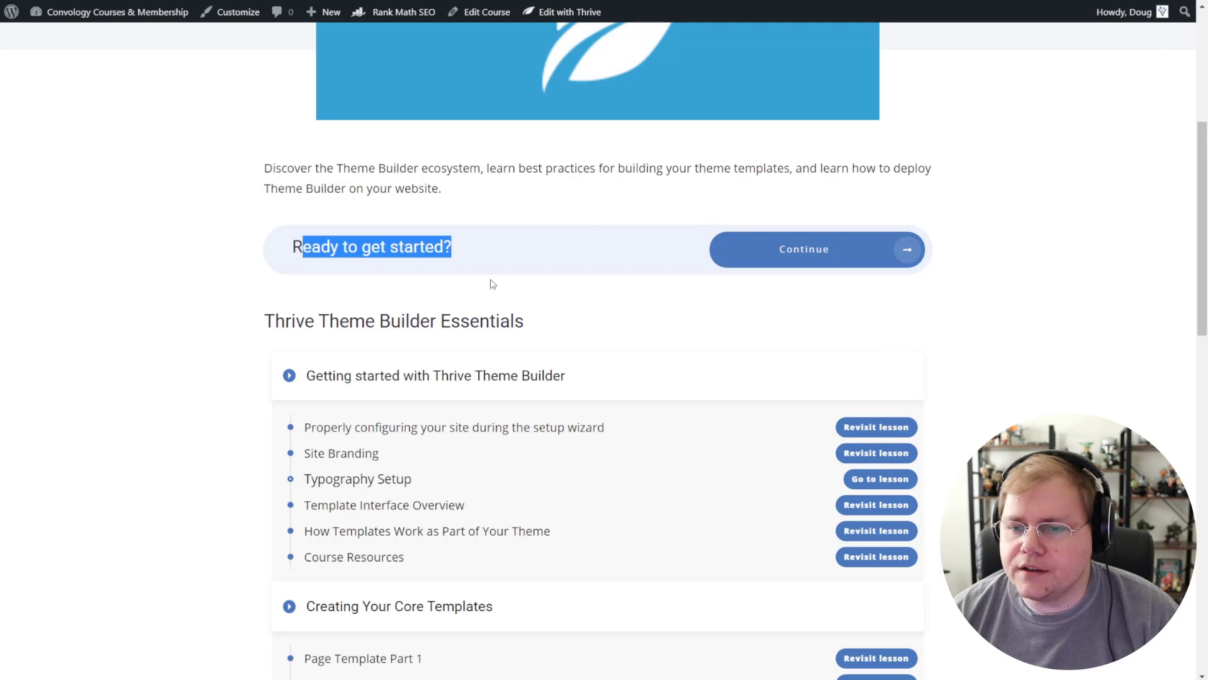
Step: Browse the lesson list and open the 'Getting started with Thrive Theme Builder' module
scroll(126, 394, down, 1)
scroll(127, 394, down, 4)
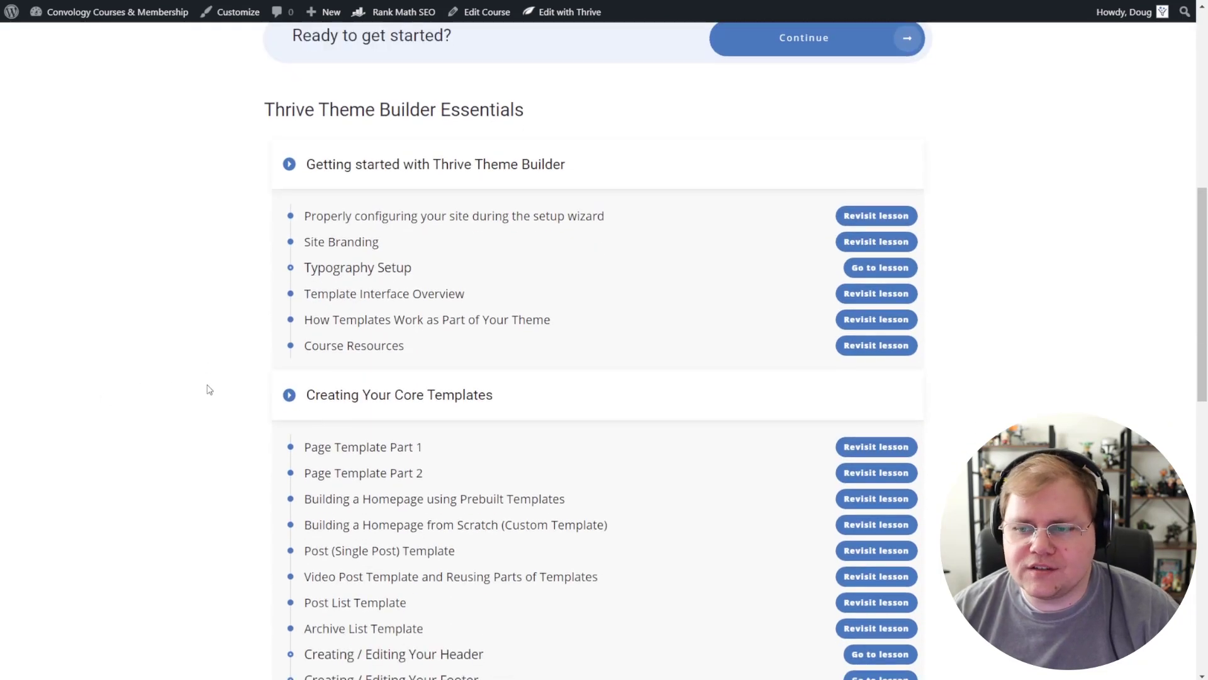
scroll(213, 379, down, 1)
scroll(217, 344, up, 1)
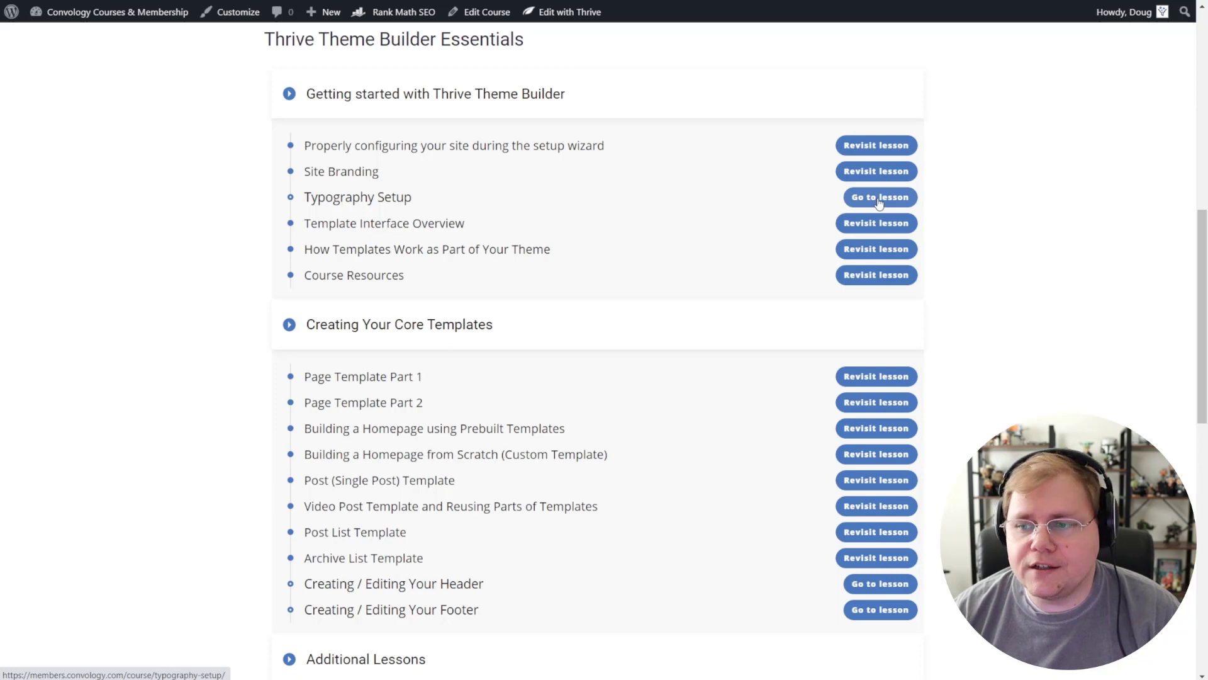
scroll(478, 352, down, 2)
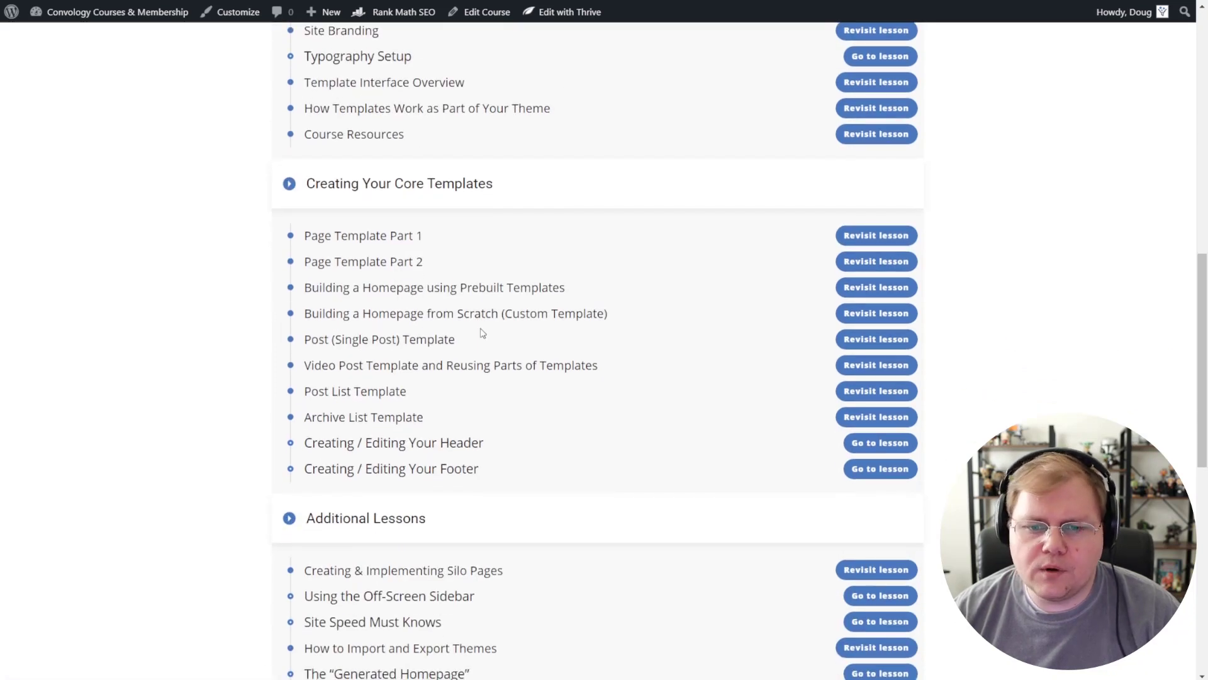
scroll(484, 332, up, 1)
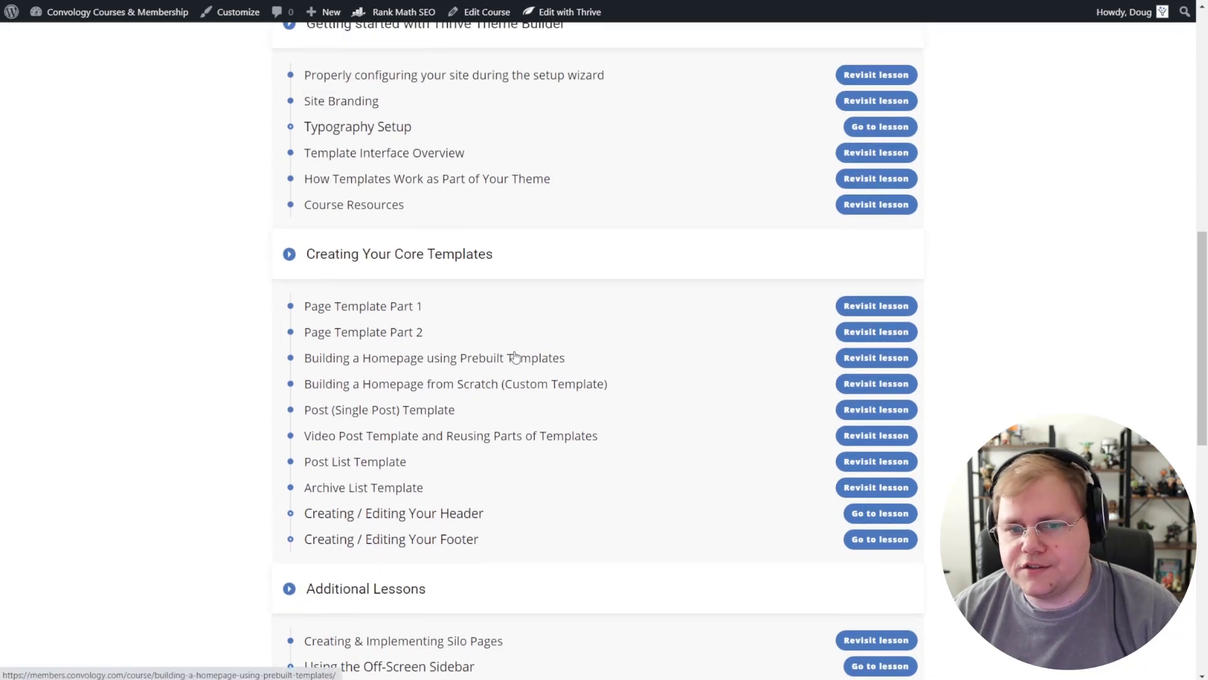
scroll(423, 272, up, 3)
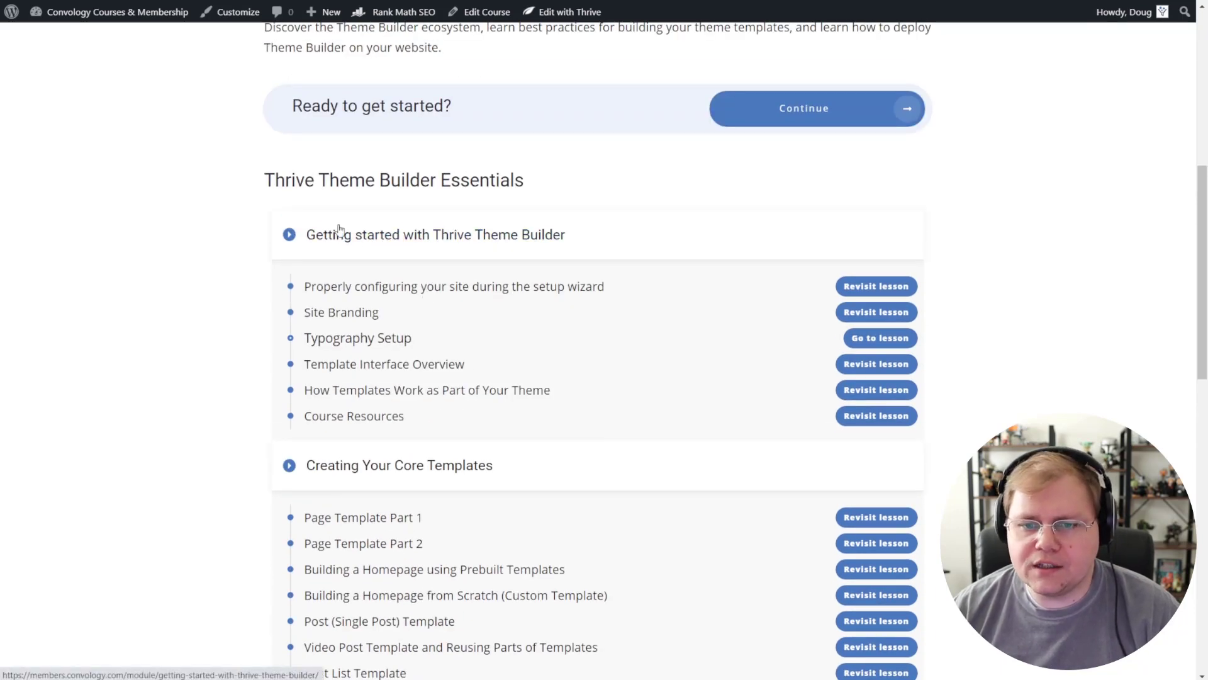
click(433, 236)
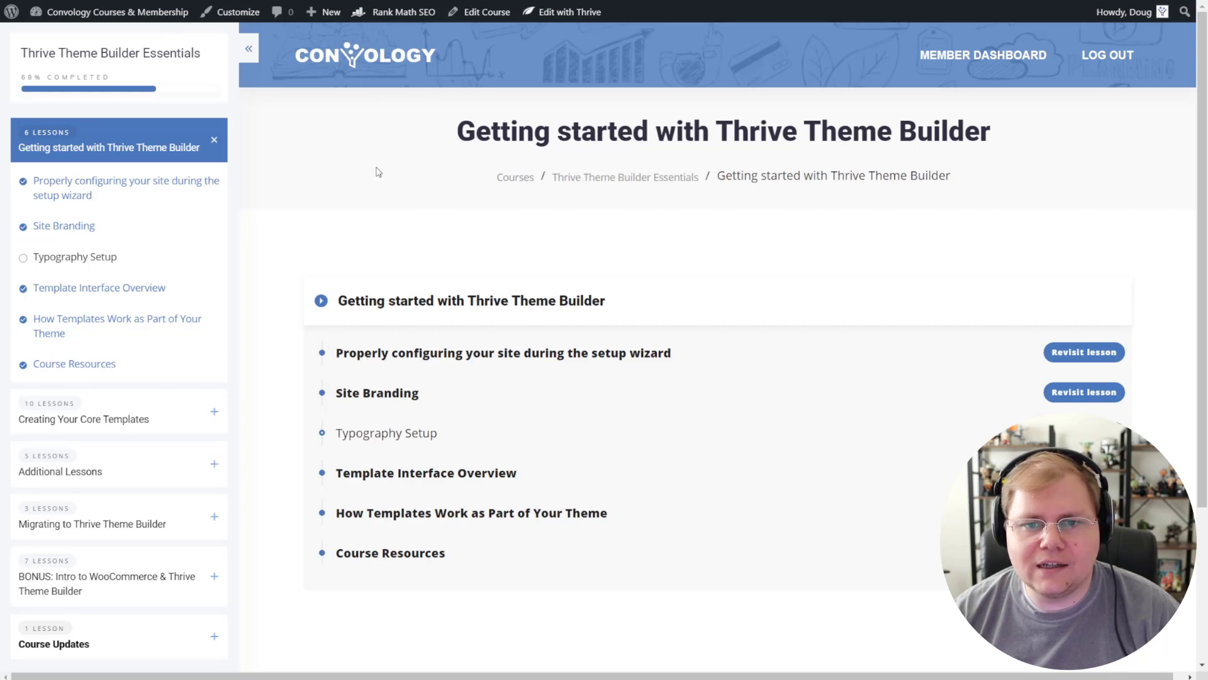
Step: Refresh the 'Getting started with Thrive Theme Builder' module page
key(F5)
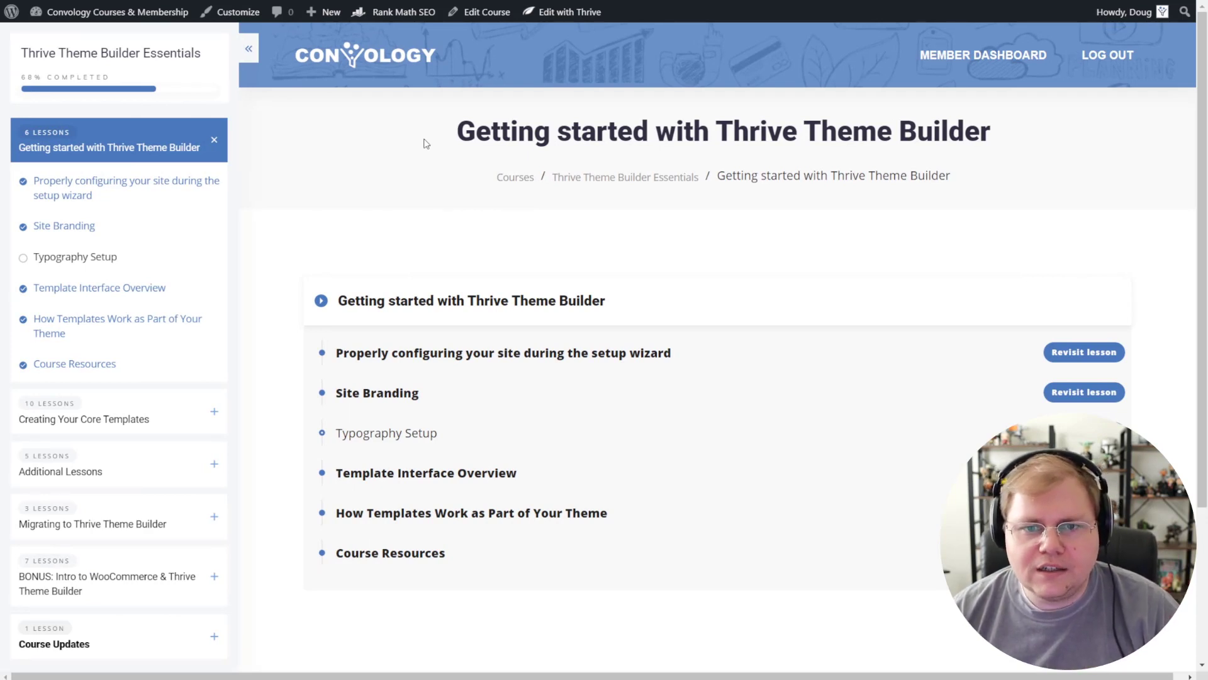
Step: Collapse and restore the course sidebar, then expand Creating Your Core Templates
click(249, 48)
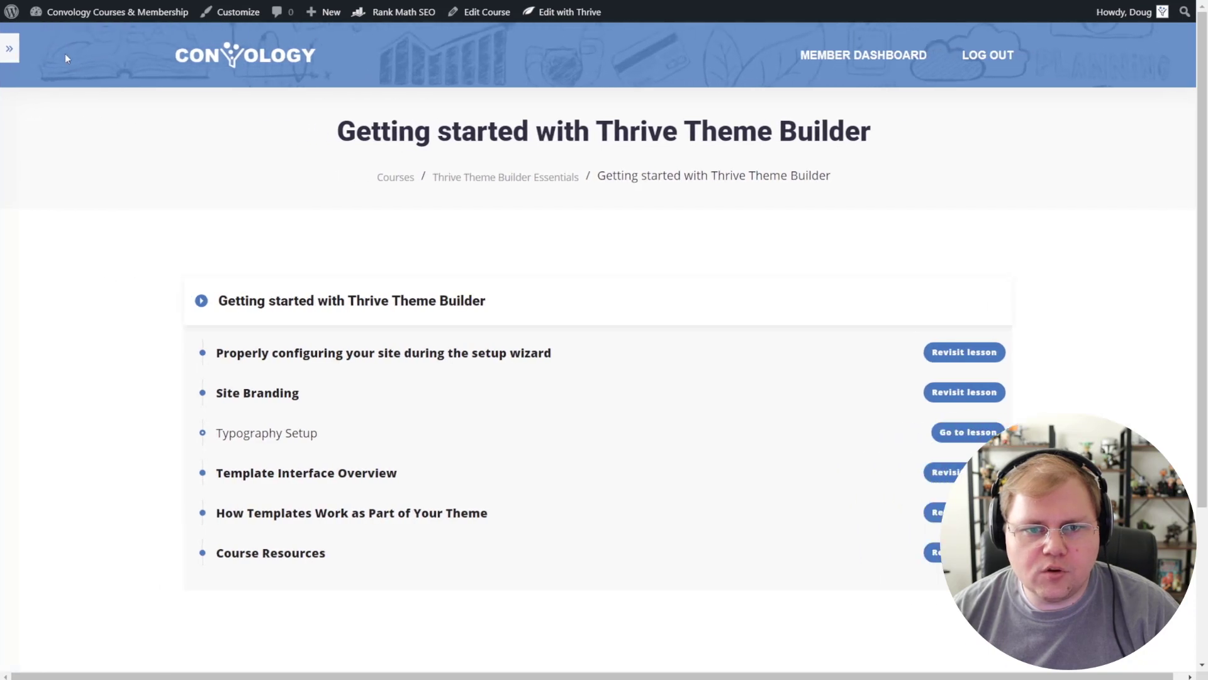
click(11, 51)
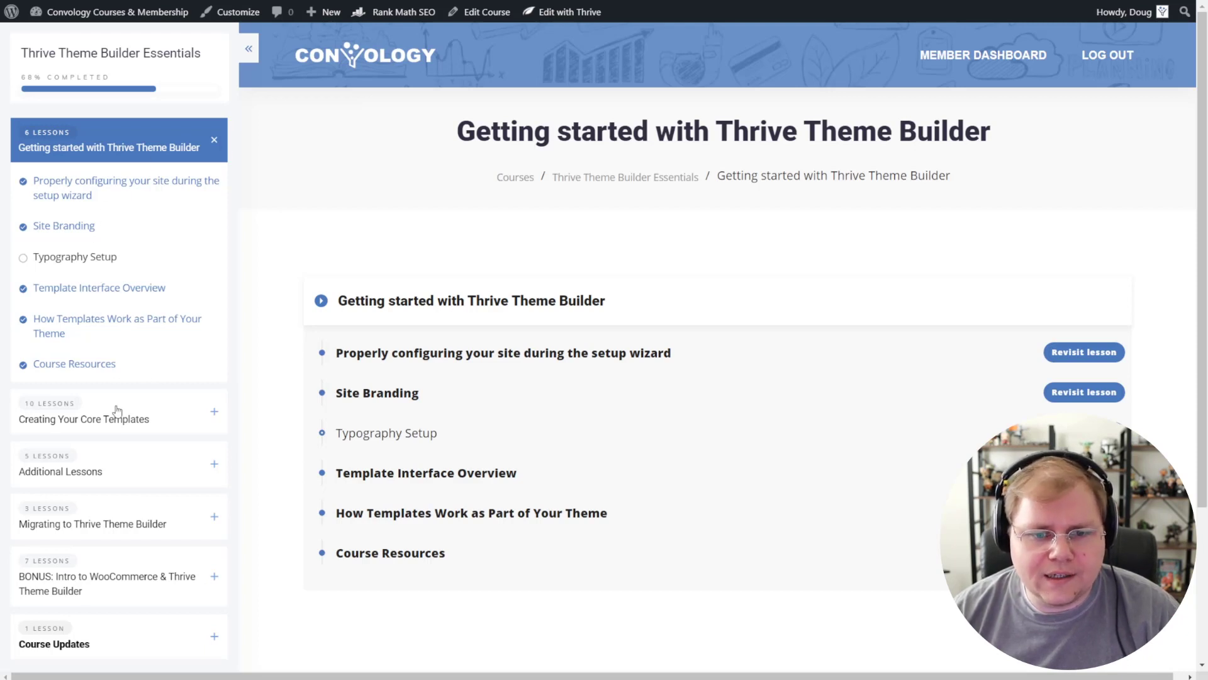
click(213, 418)
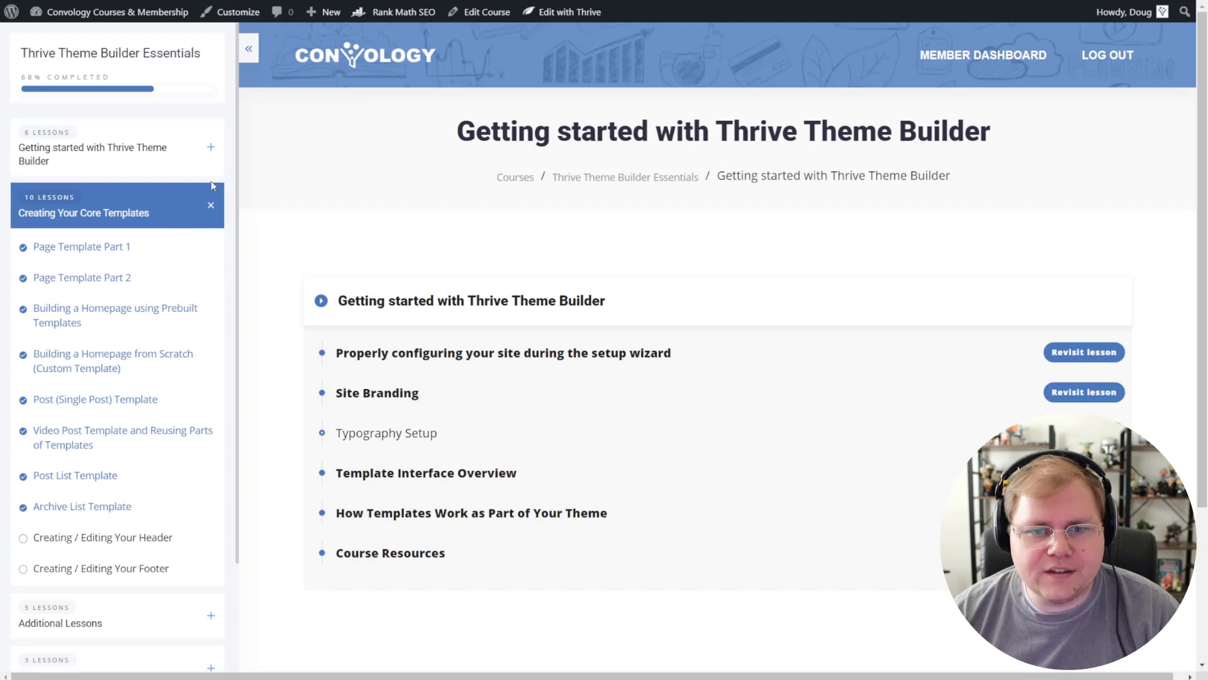
scroll(151, 510, down, 3)
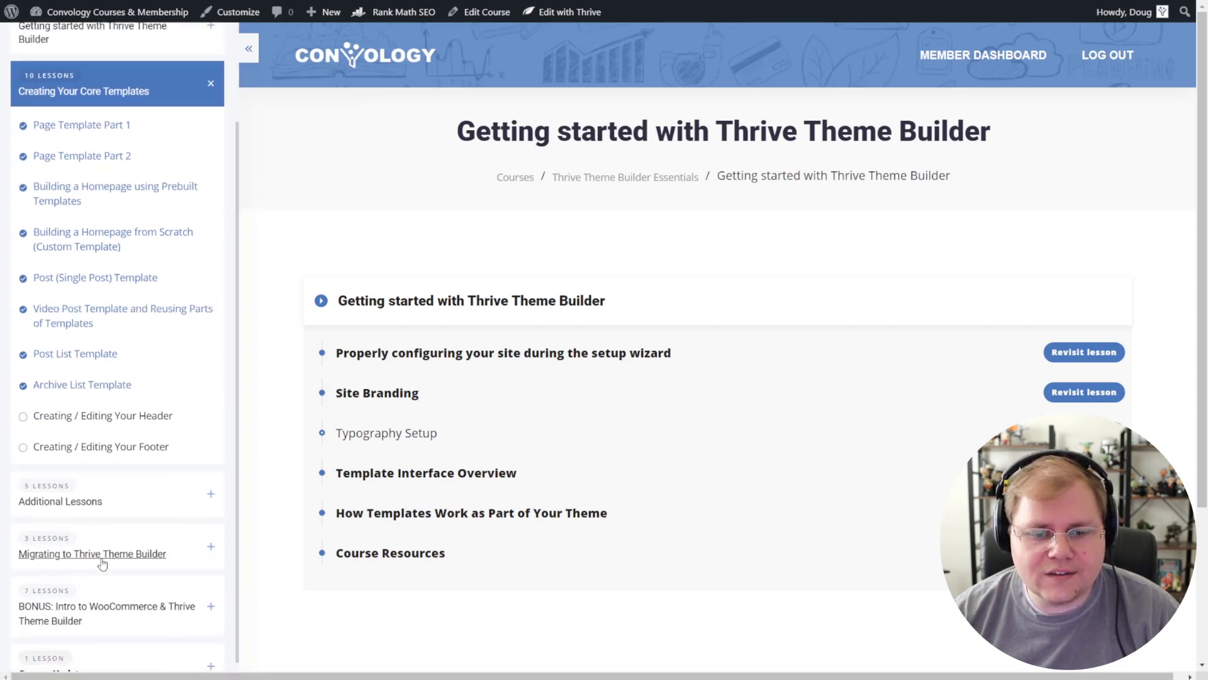
Step: Expand Migrating, BONUS WooCommerce and Getting started sections, ending on Creating Your Core Templates
click(204, 530)
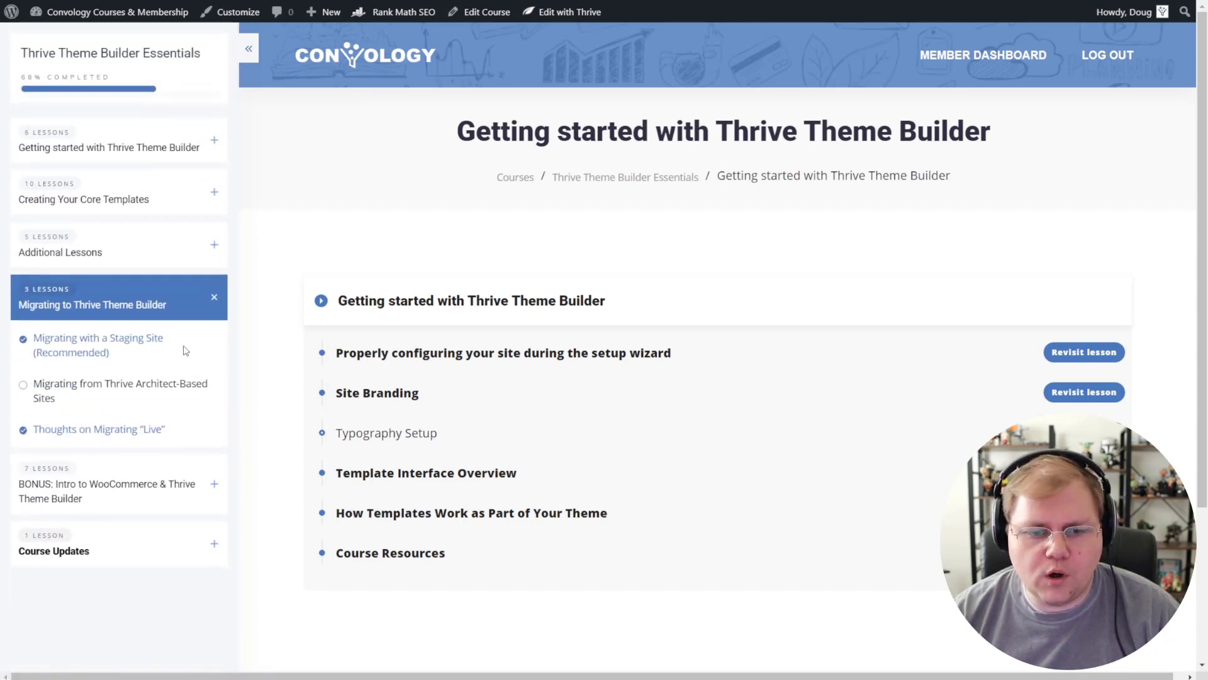
click(212, 495)
scroll(183, 439, down, 1)
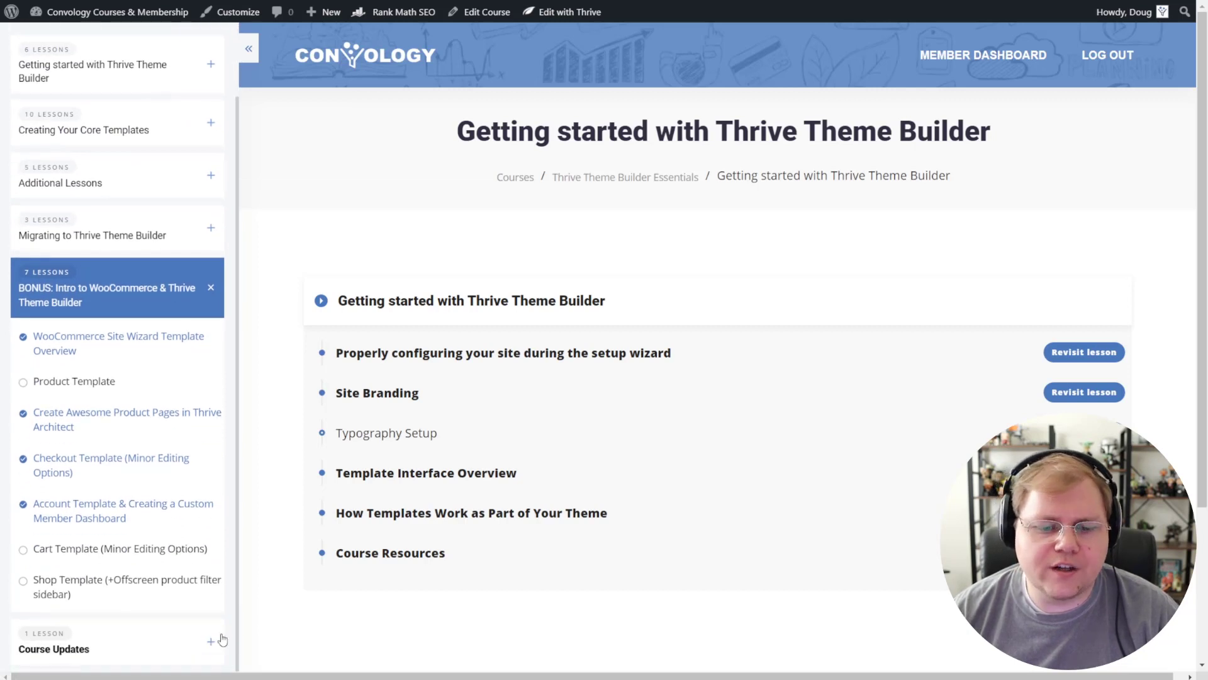
scroll(162, 153, up, 2)
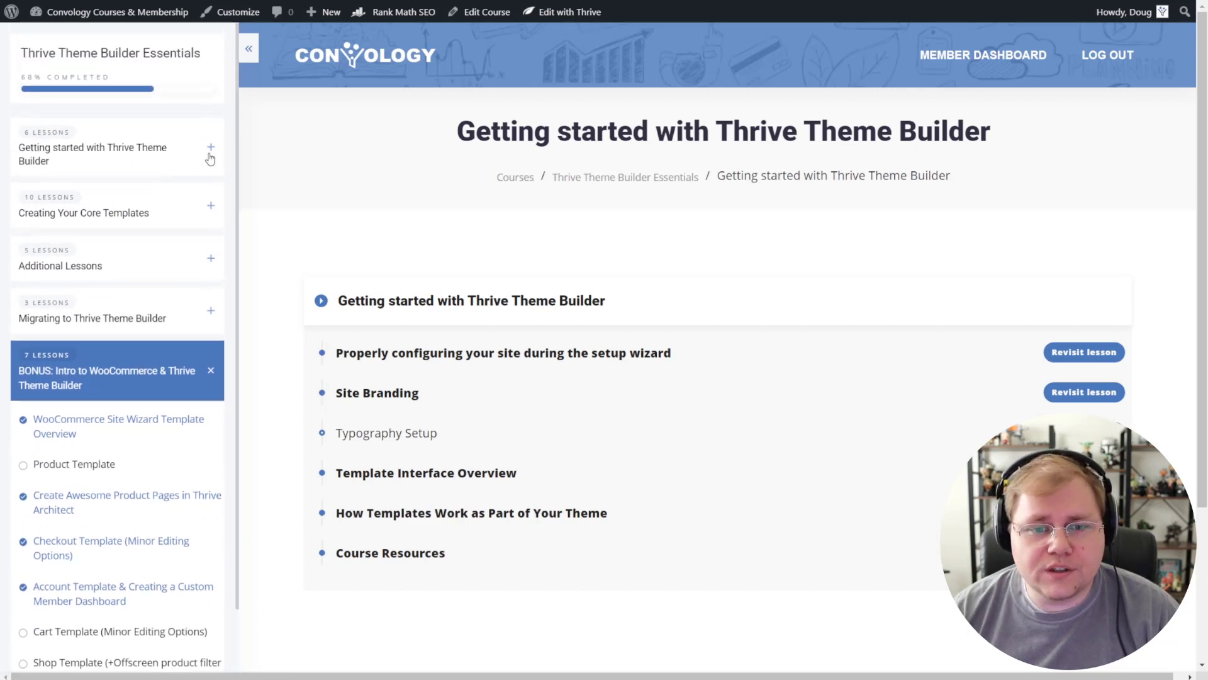
click(211, 155)
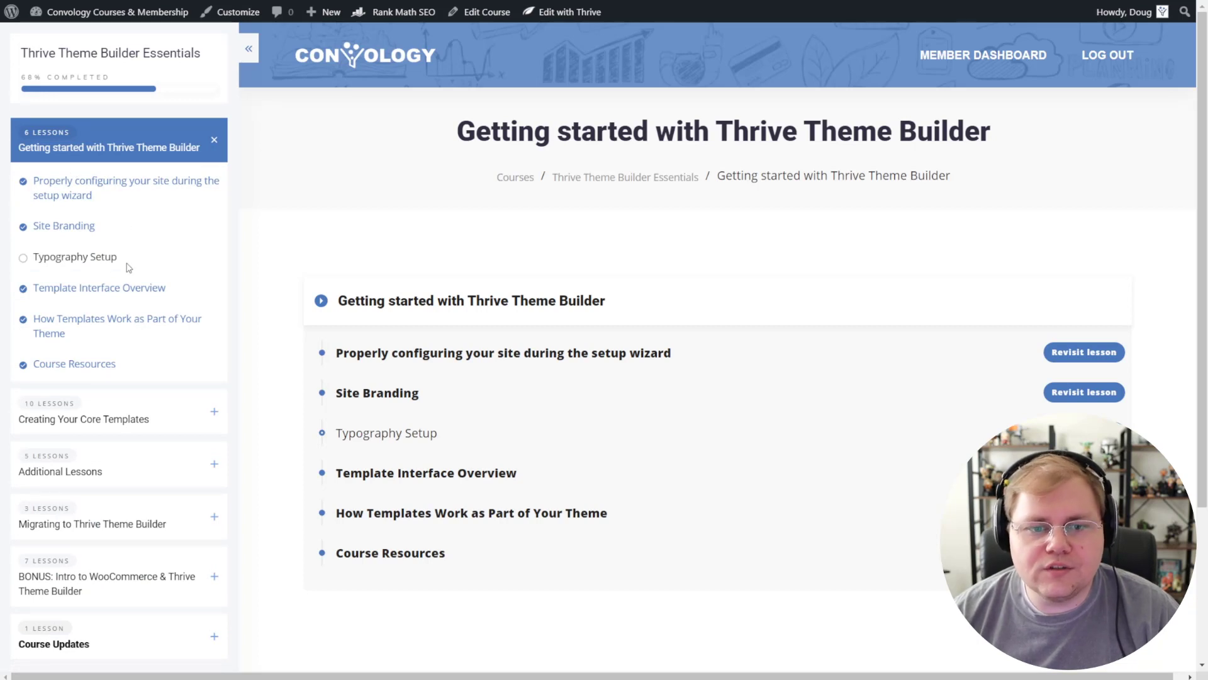
click(200, 417)
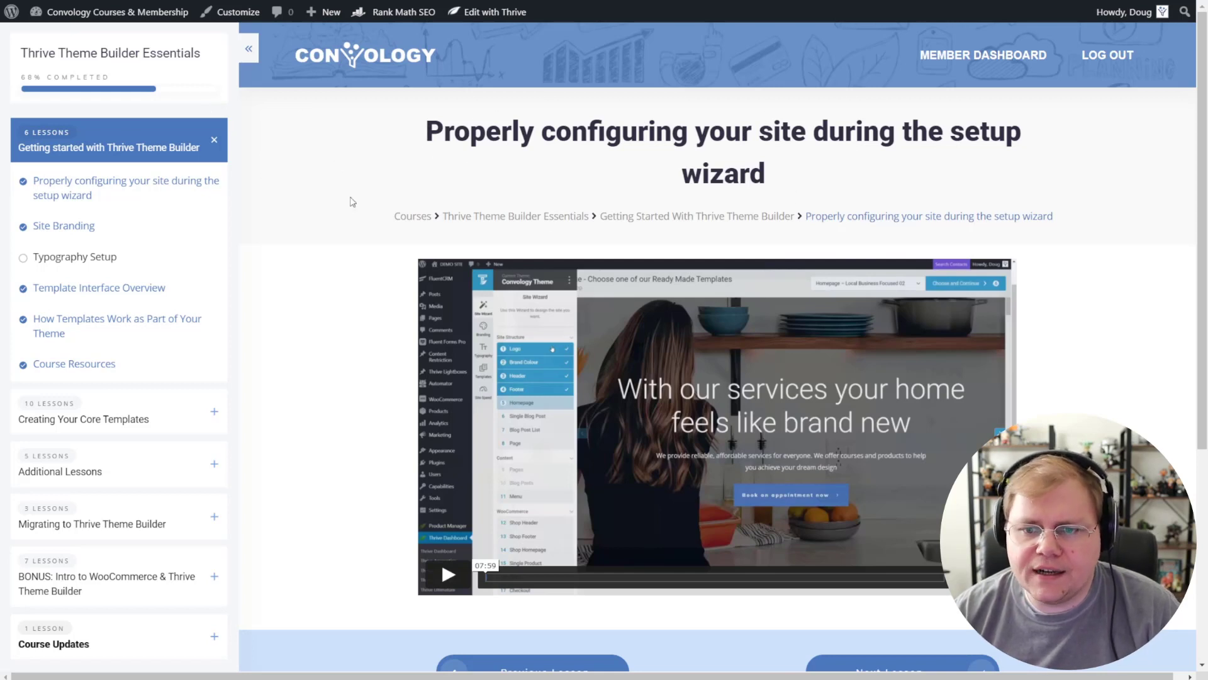
Step: Scroll the setup-wizard lesson down past its video to the Previous and Next Lesson links
scroll(343, 284, down, 1)
scroll(350, 282, up, 1)
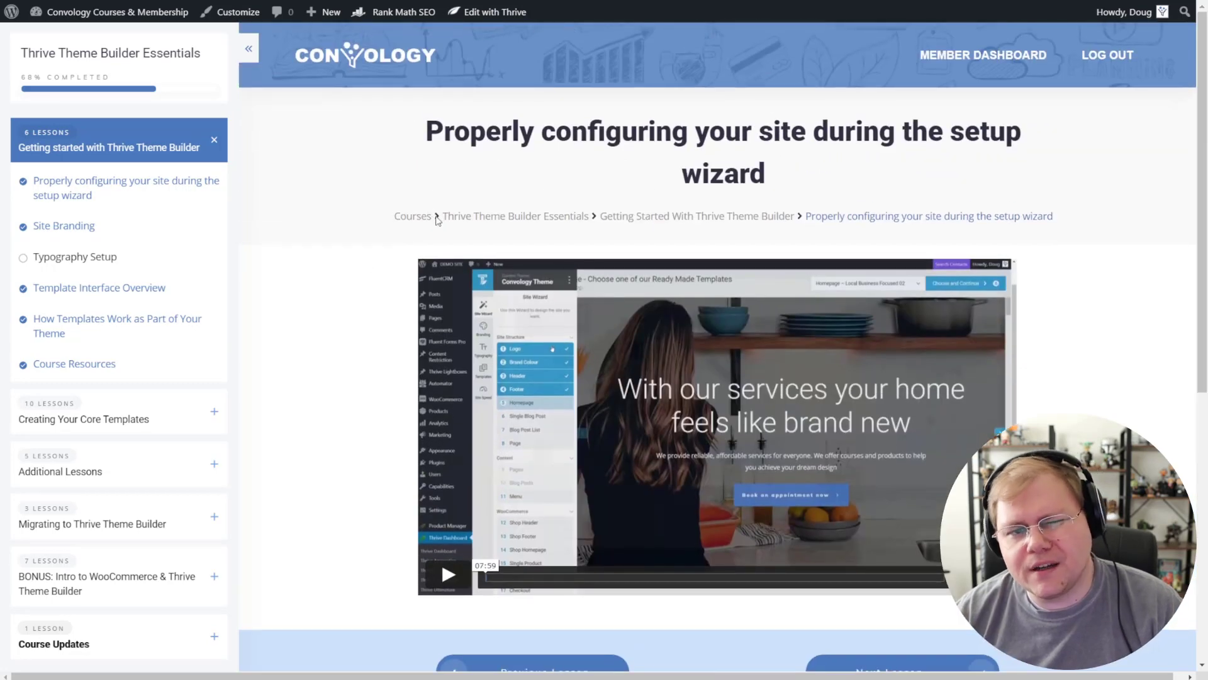
scroll(334, 246, down, 2)
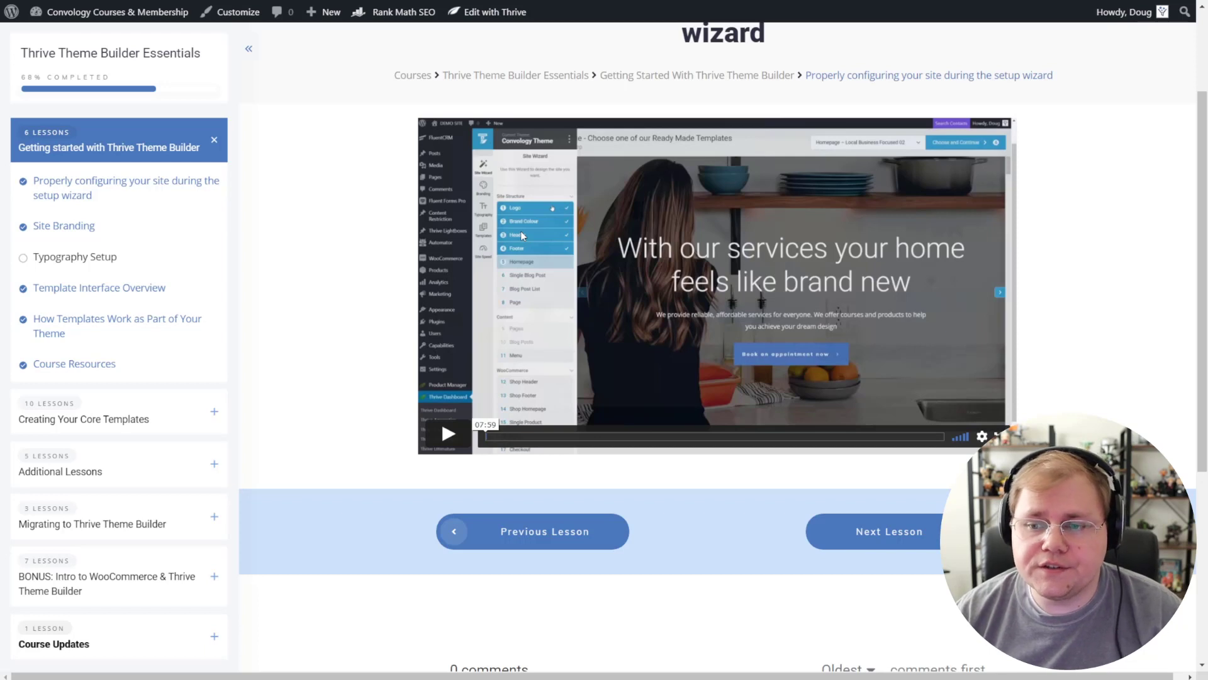
scroll(494, 296, down, 2)
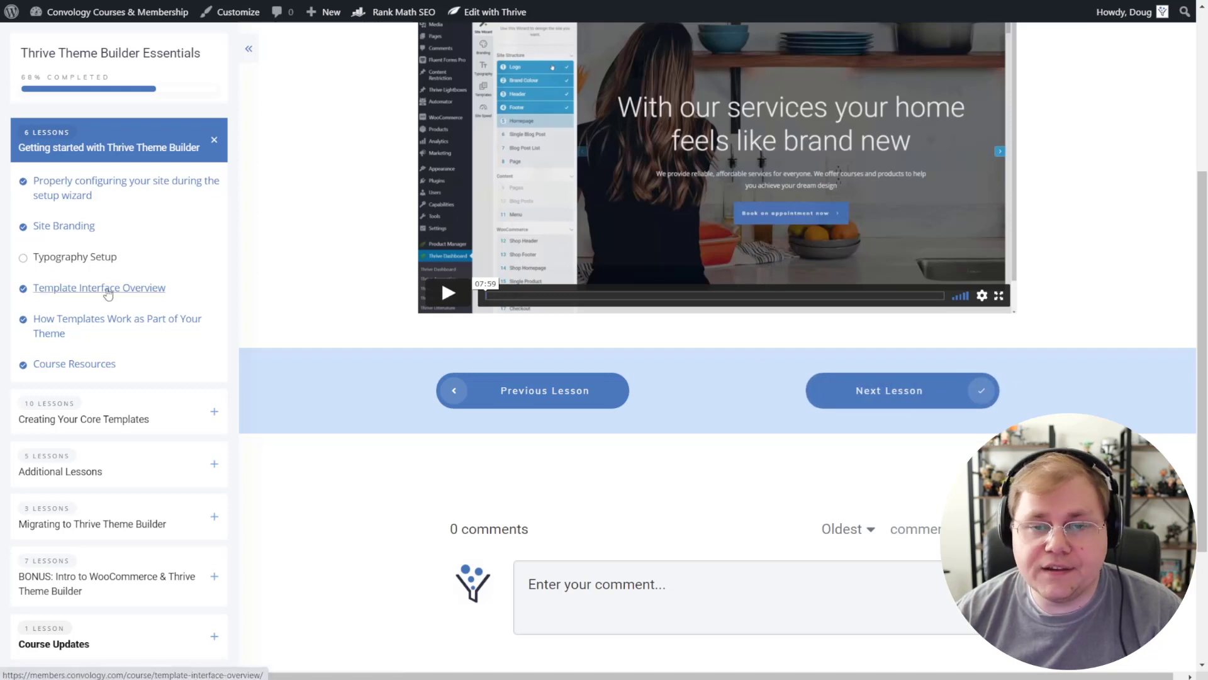
Step: Open the Typography Setup lesson and mark it complete, bringing course progress to 71%
click(76, 264)
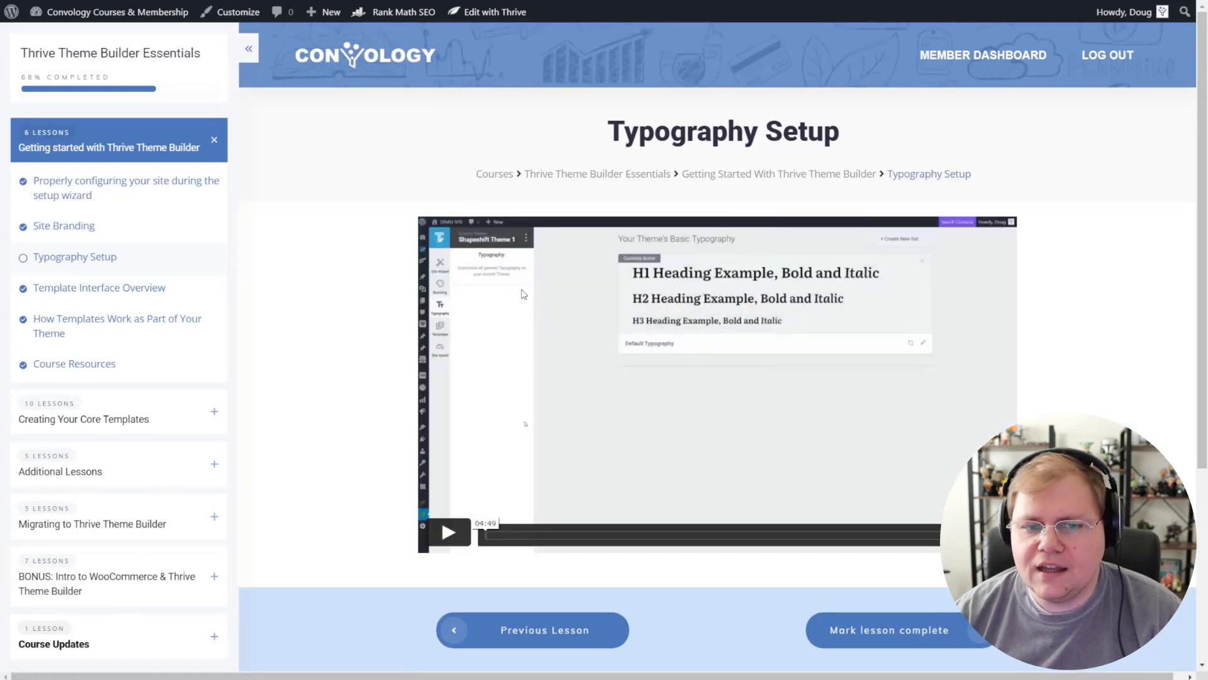
scroll(524, 294, down, 1)
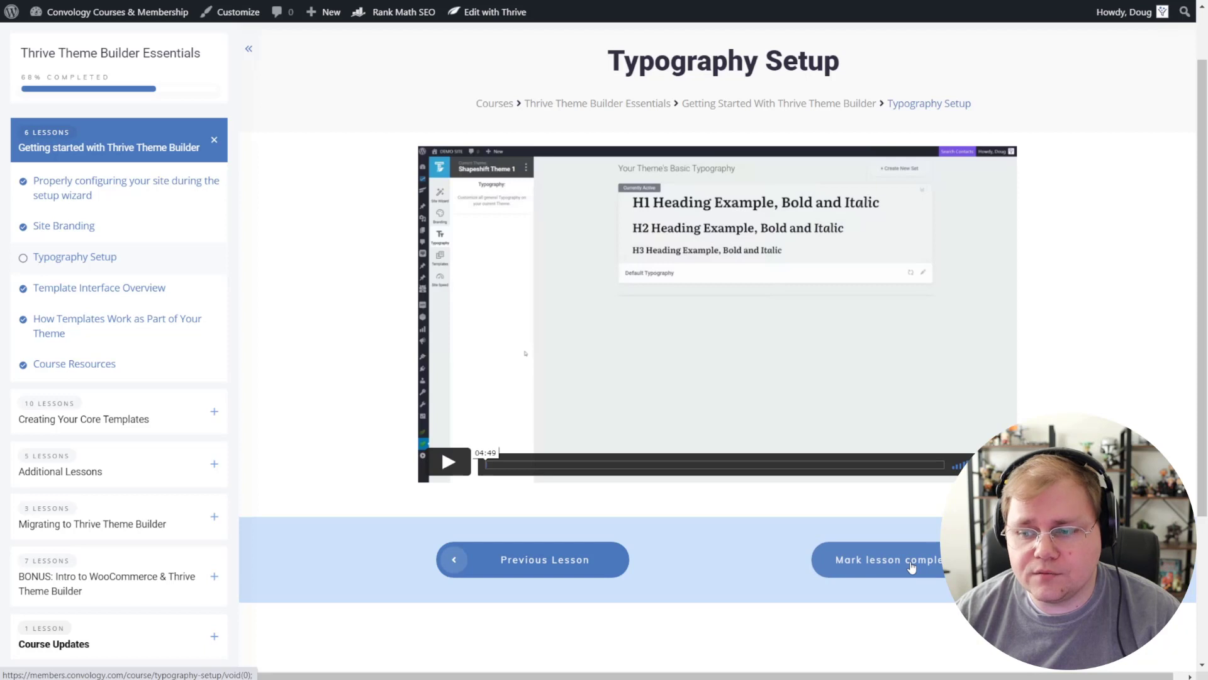
click(912, 569)
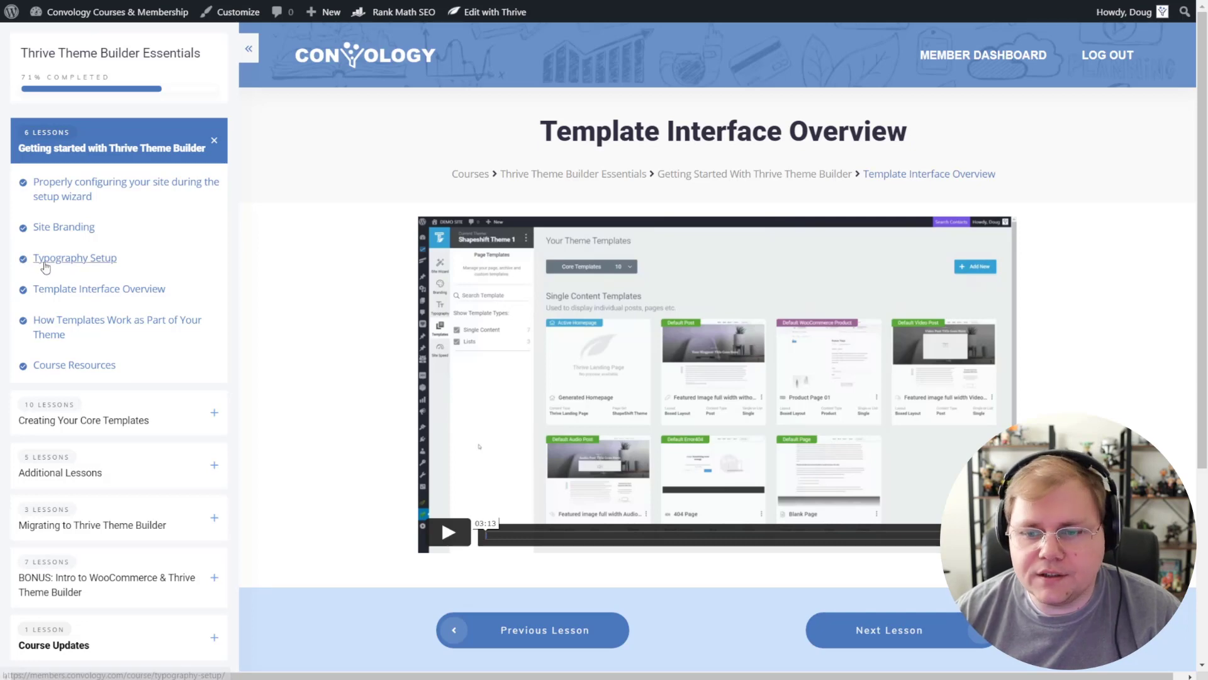
Step: Scroll through the Template Interface Overview lesson and its 03:13 video
scroll(494, 356, down, 3)
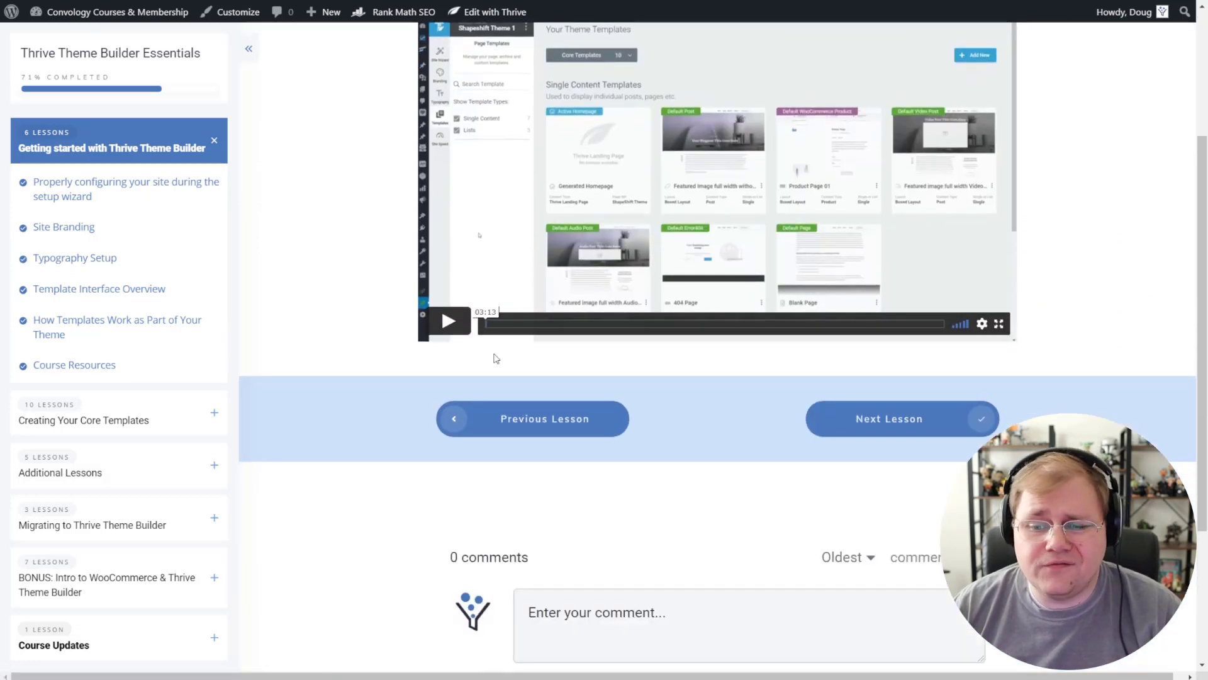
scroll(494, 356, down, 2)
scroll(524, 459, up, 2)
scroll(588, 397, down, 2)
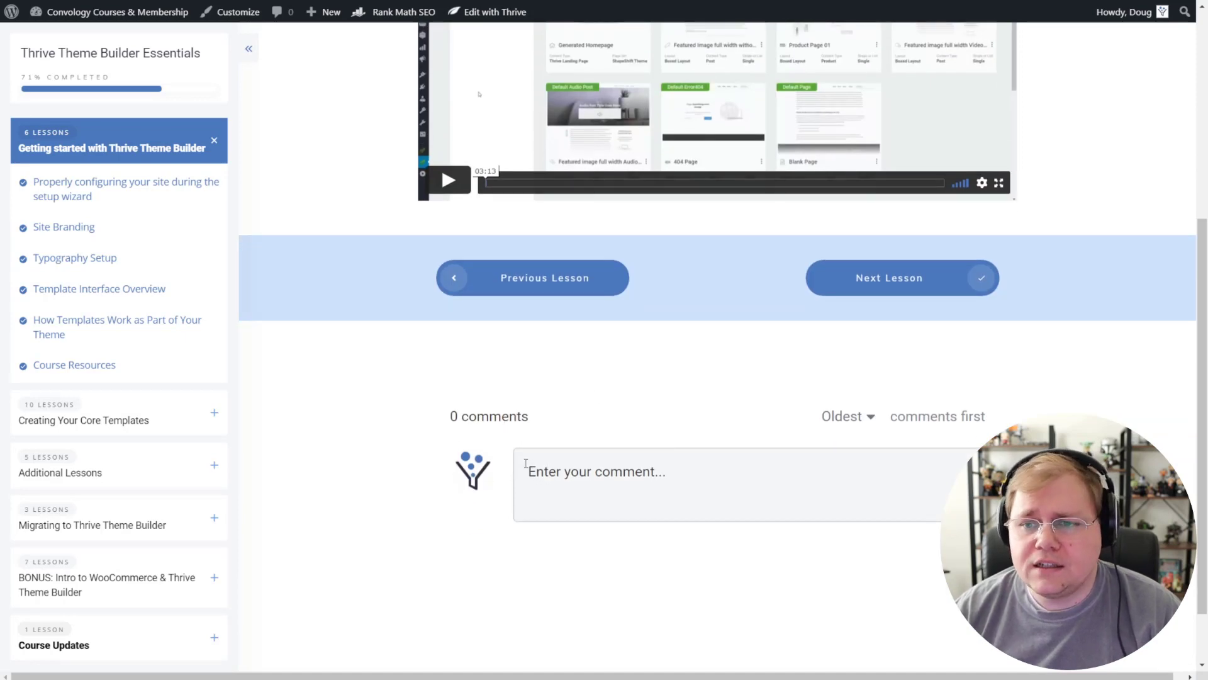
scroll(526, 464, up, 2)
scroll(885, 413, up, 3)
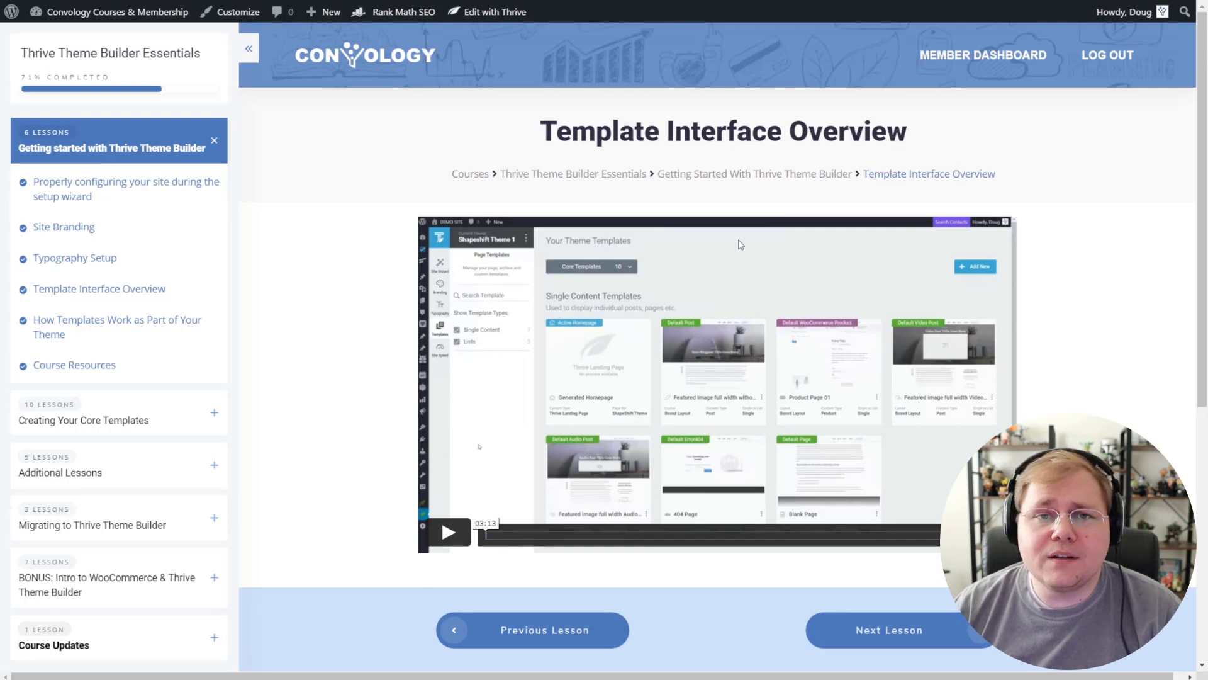
scroll(157, 372, down, 4)
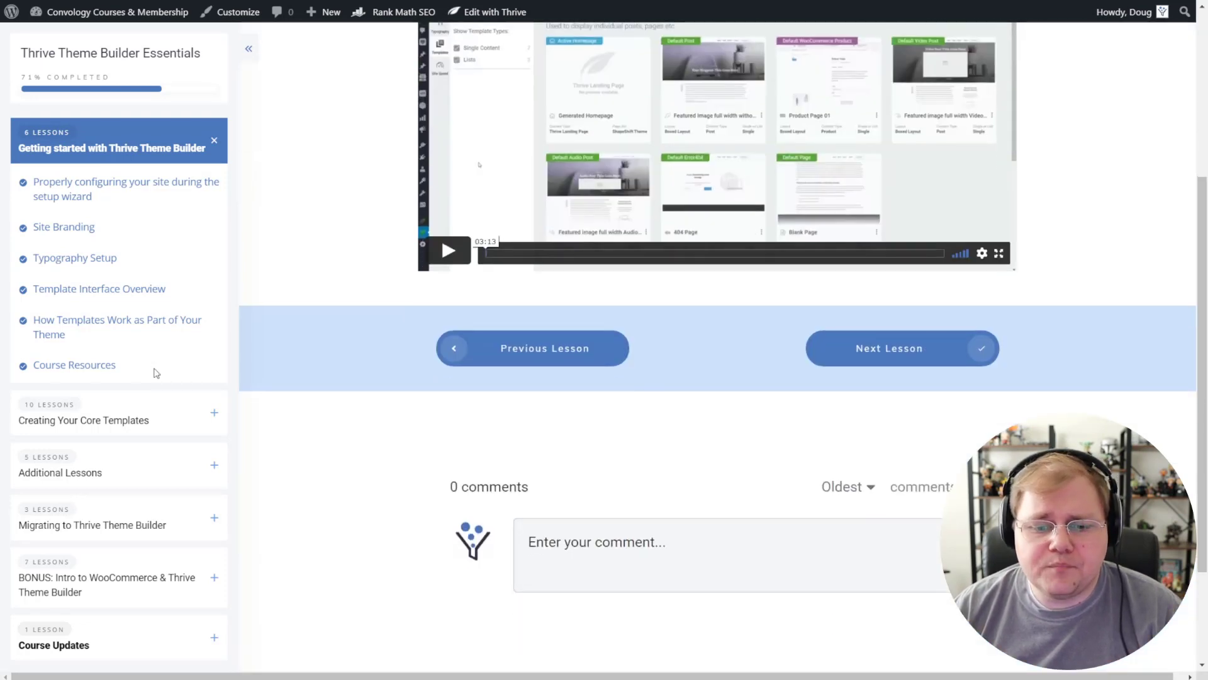
scroll(662, 426, up, 4)
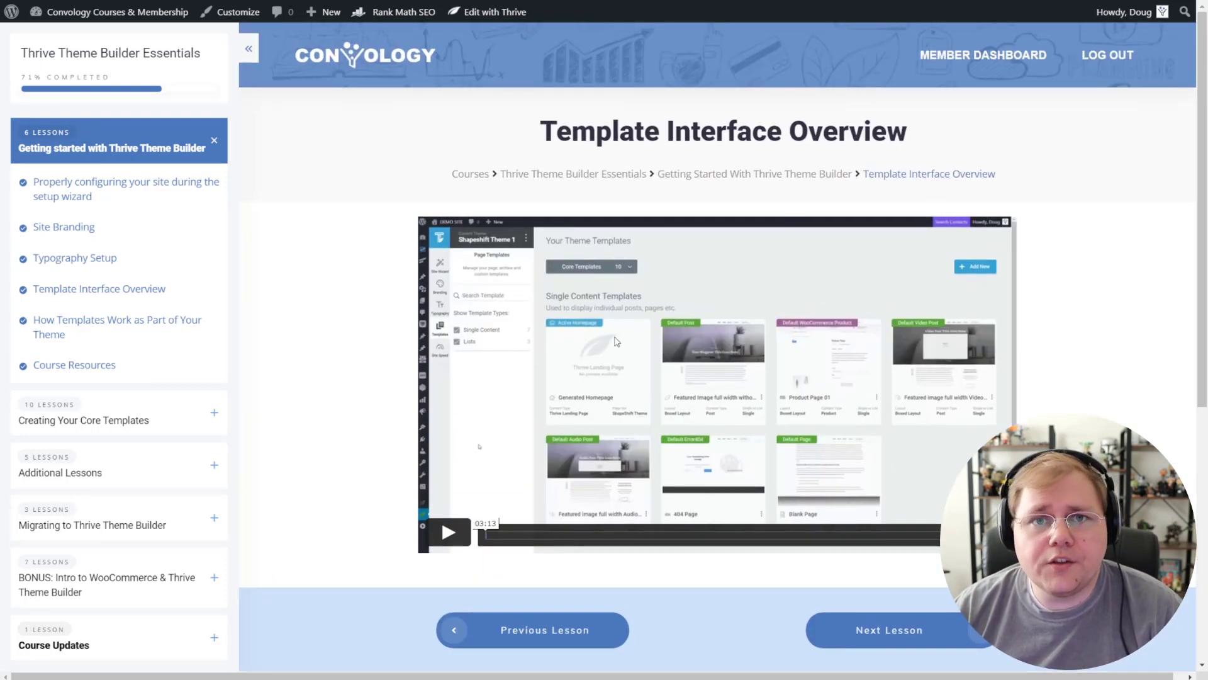